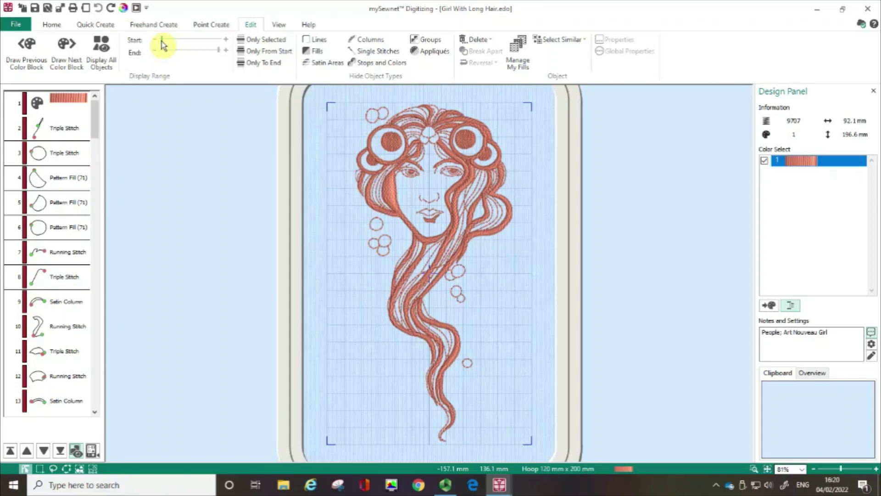
Narrow the display range to hide the first objects and the crown, keeping the middle hair strands.
left_click_drag(161, 45, 178, 44)
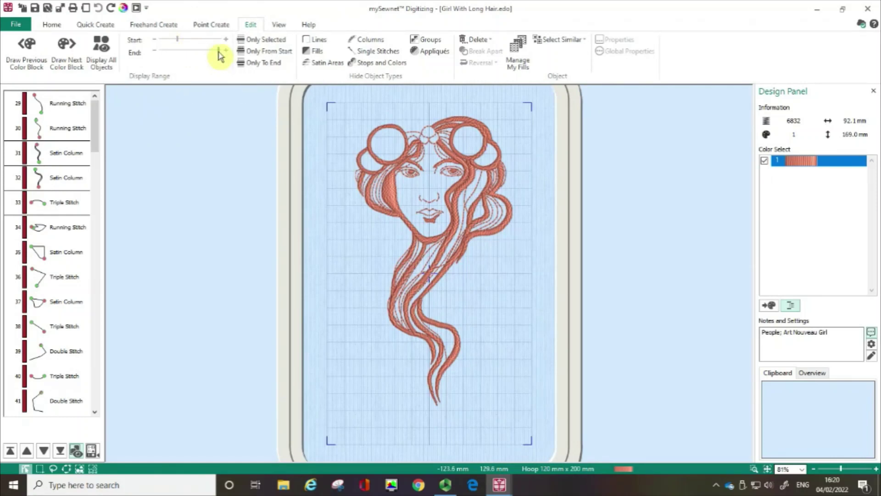
left_click_drag(219, 53, 204, 55)
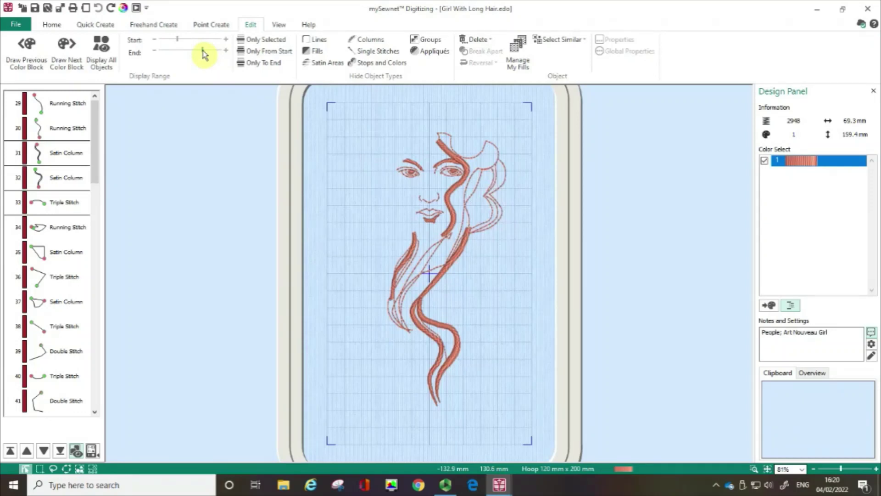
left_click_drag(205, 54, 175, 44)
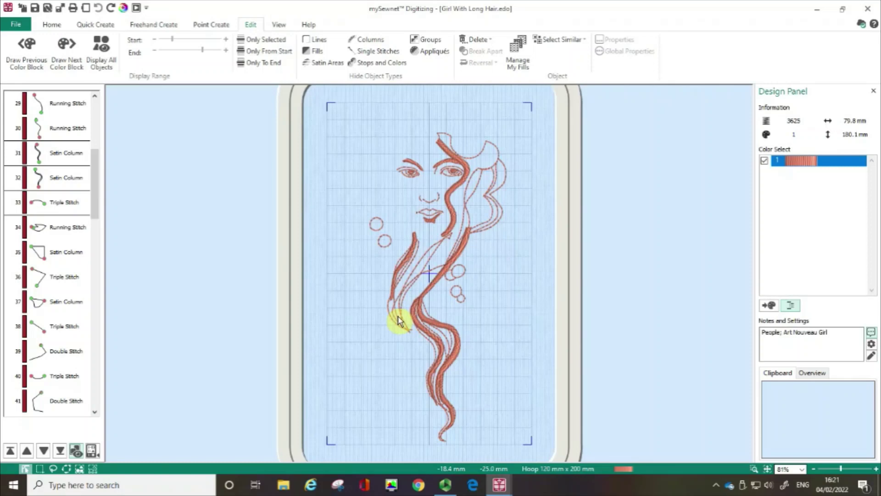
left_click(423, 244)
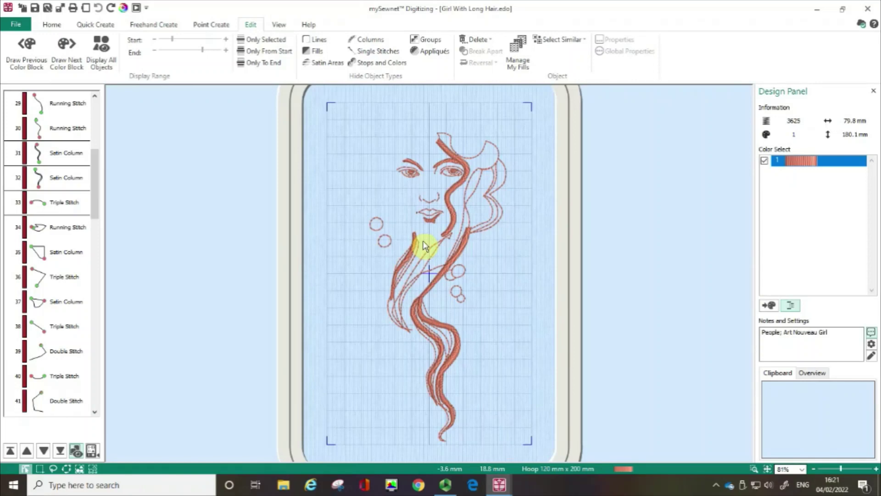
left_click(149, 74)
Select all visible objects of the 3625-stitch middle range and copy them to the clipboard.
left_click(56, 29)
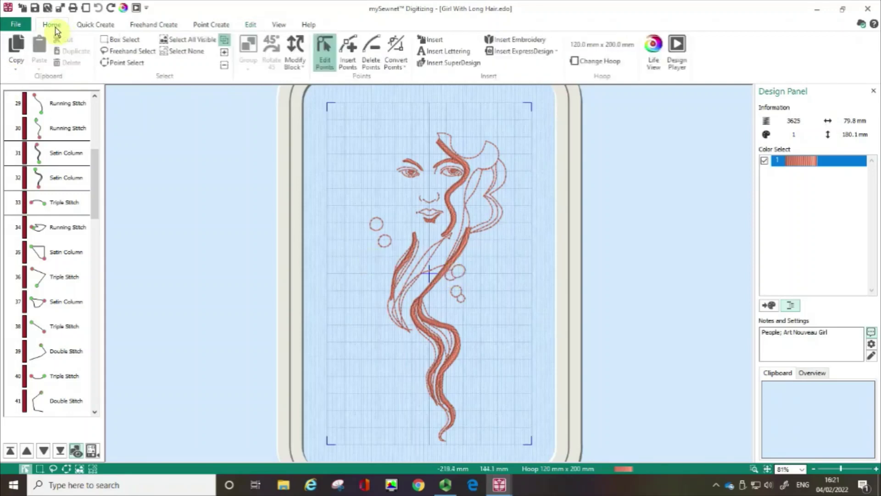
left_click(178, 46)
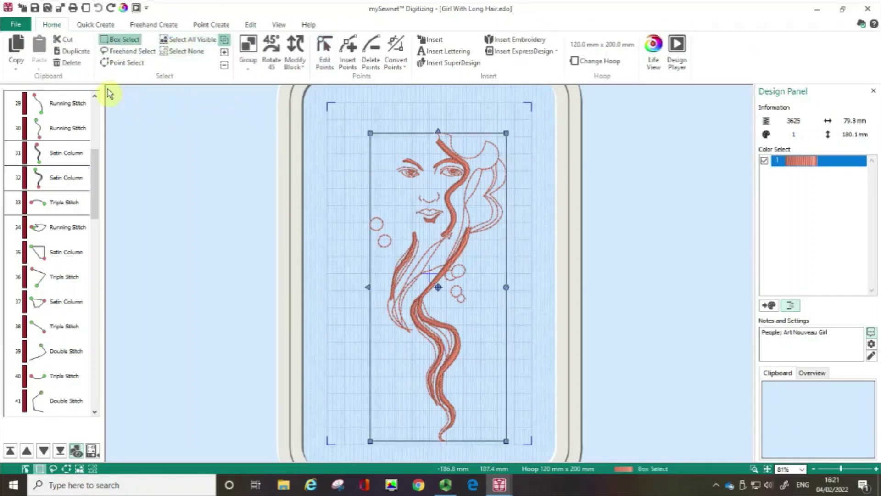
left_click(21, 54)
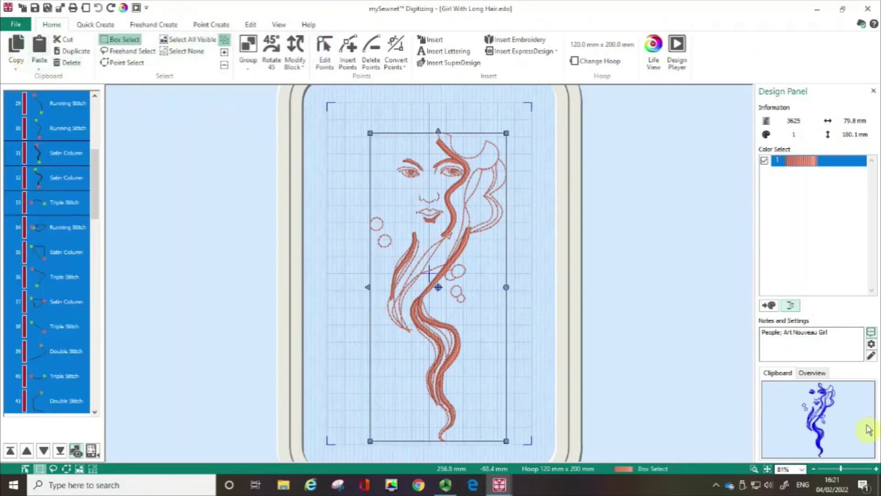
left_click(823, 419)
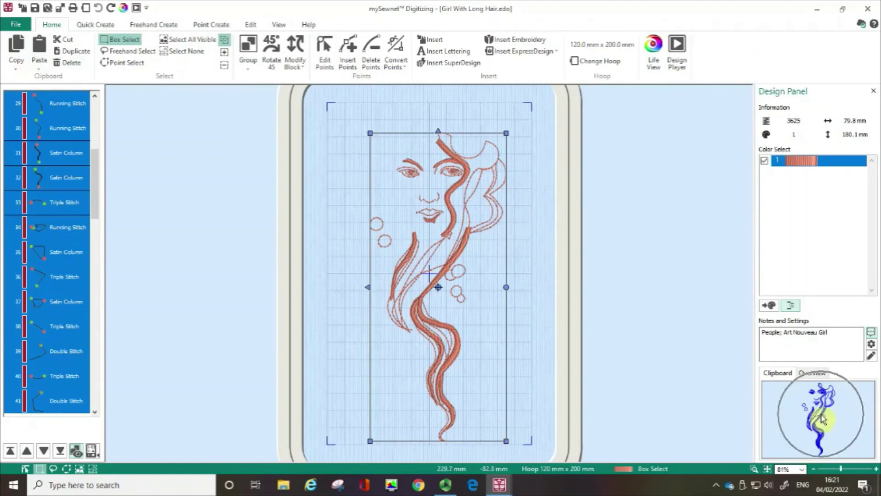
left_click_drag(822, 418, 443, 336)
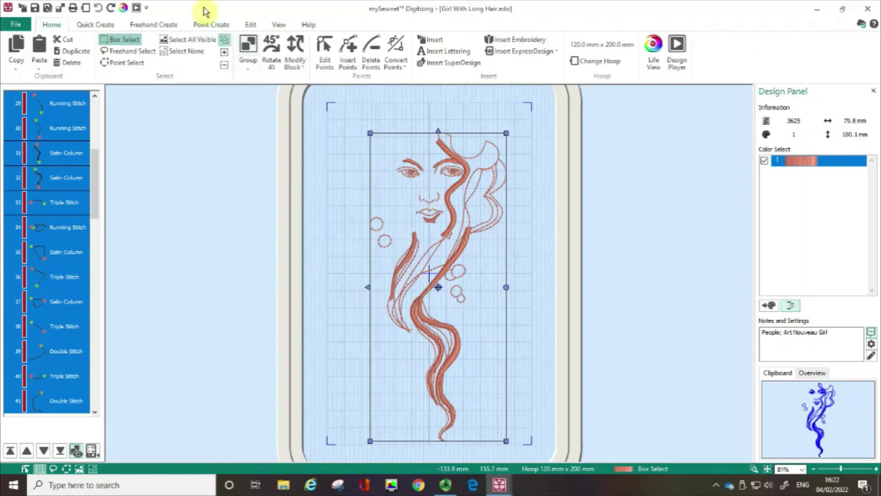
left_click(250, 27)
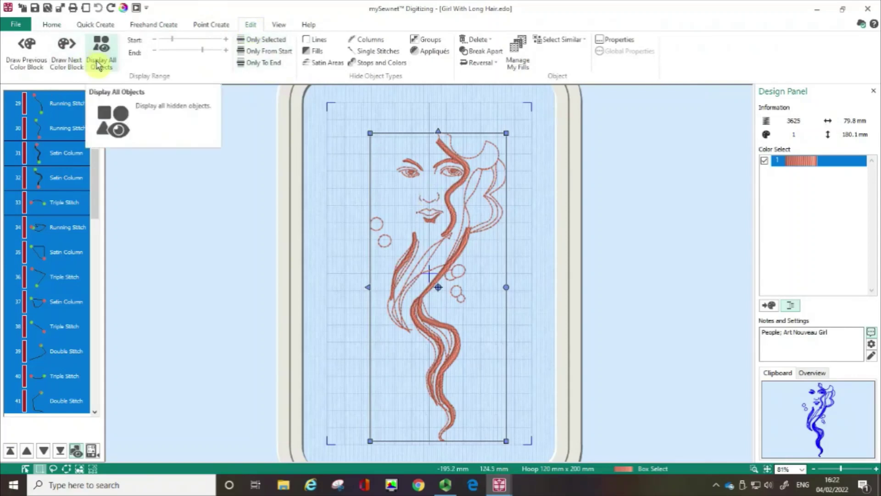
Display all objects again (9707 stitches) and clear the selection.
left_click(96, 64)
left_click(67, 130)
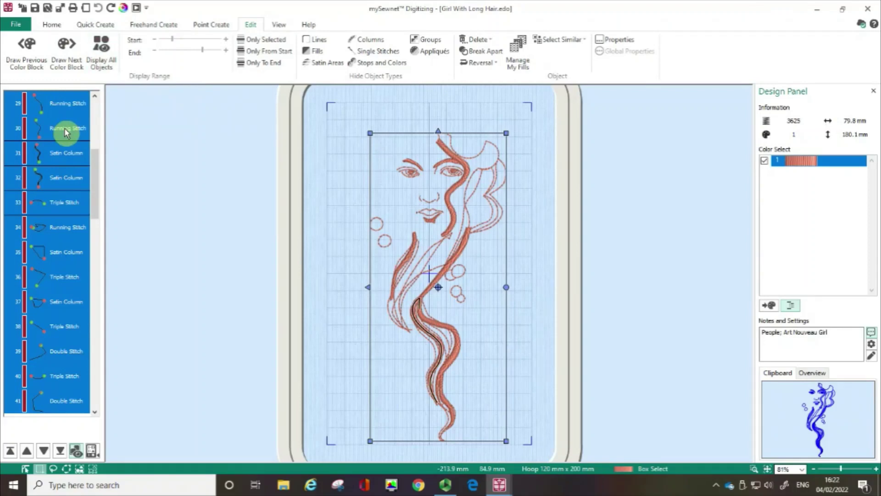
left_click(100, 52)
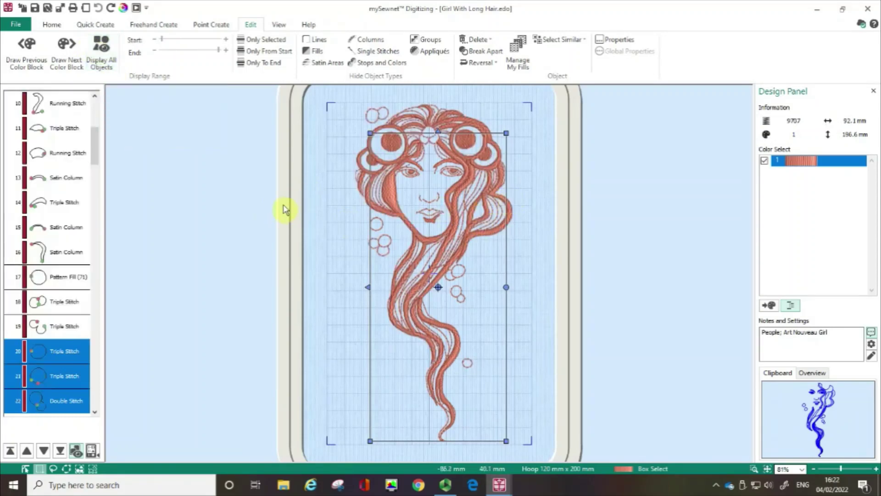
left_click(246, 205)
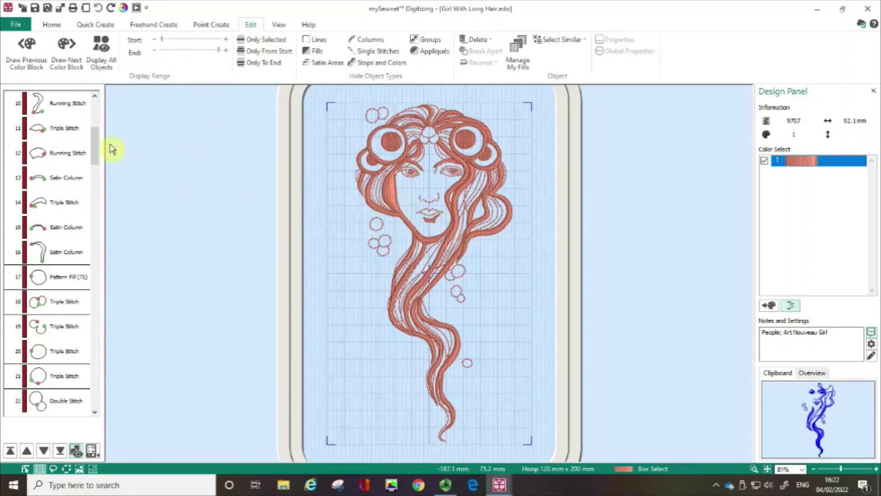
mouse_move(101, 148)
left_mouse_down()
mouse_move(98, 126)
mouse_move(96, 158)
left_mouse_up()
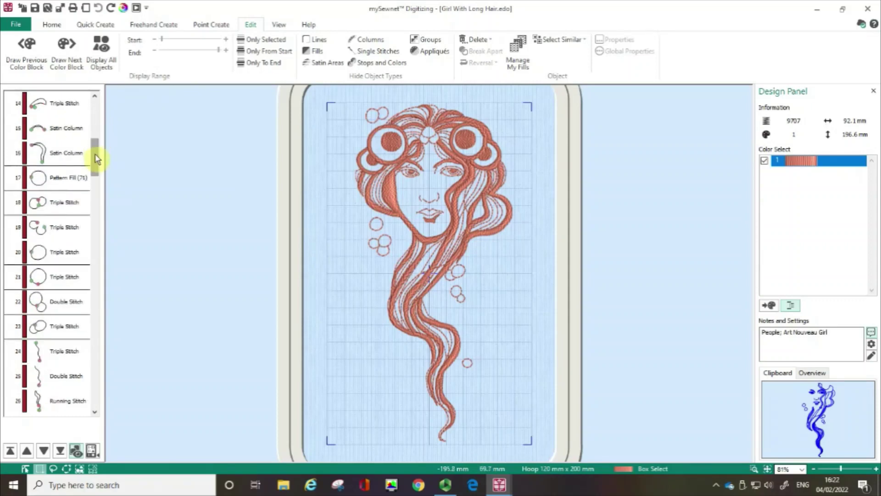
Select bubble circle object 21 and show only it and everything after it (7472 stitches).
left_click(57, 282)
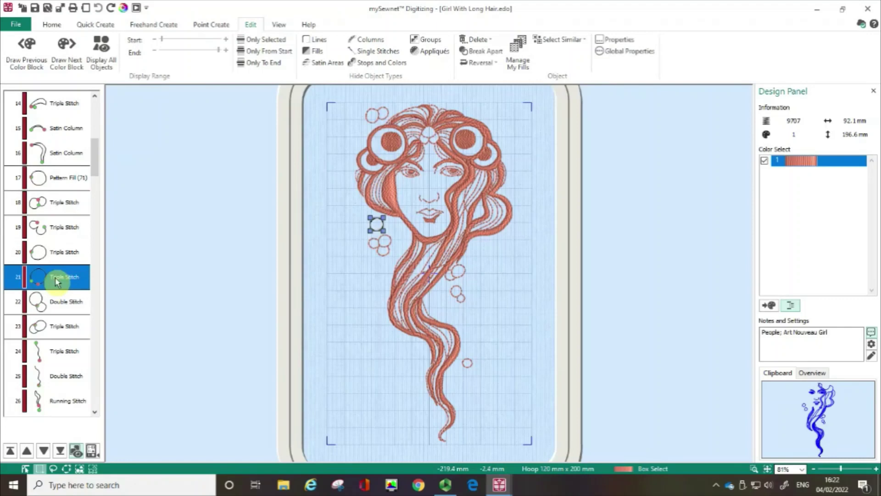
left_click(260, 52)
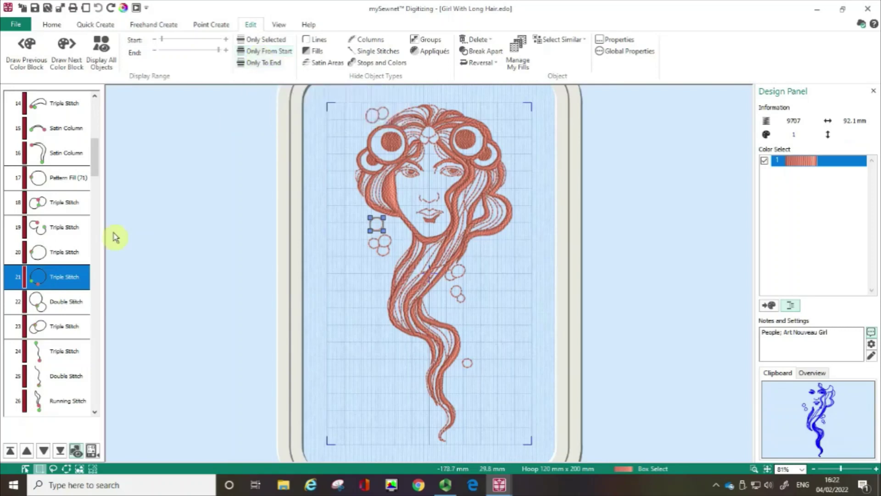
left_click(276, 54)
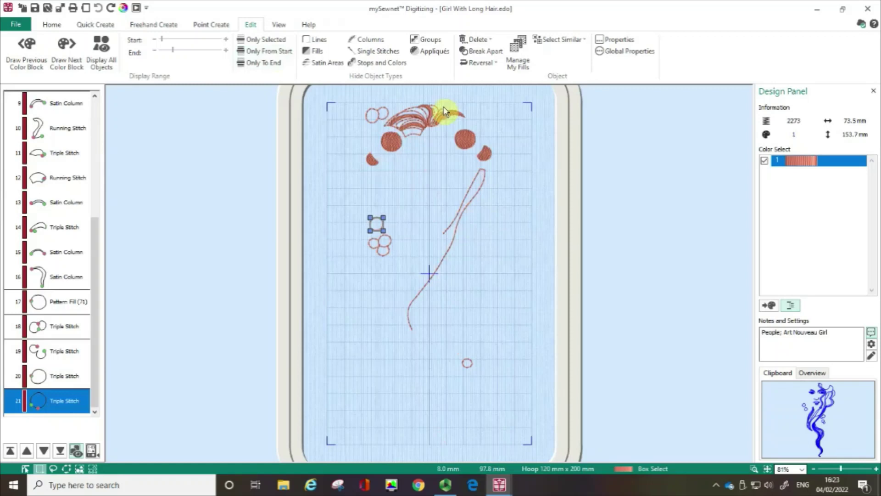
left_click(264, 65)
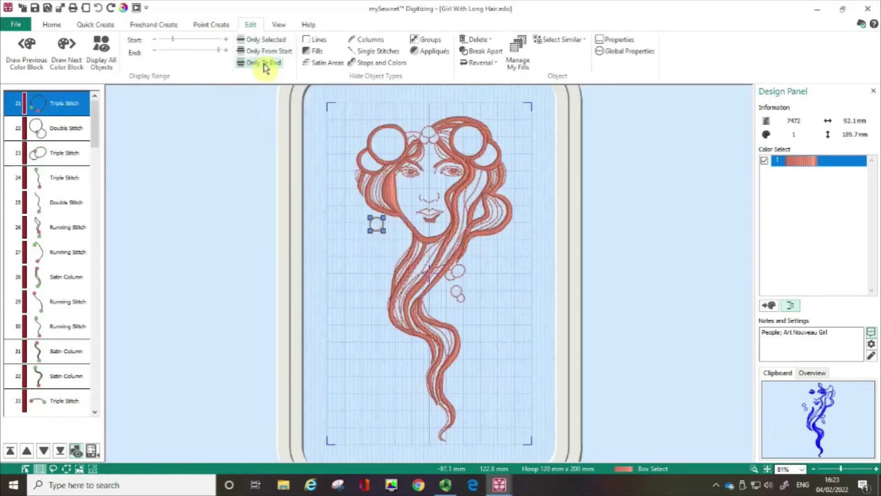
left_click(265, 41)
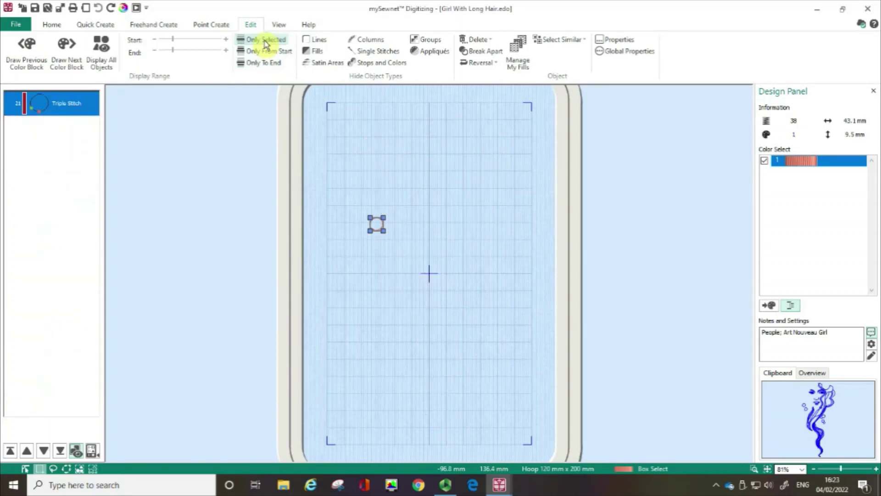
left_click(262, 63)
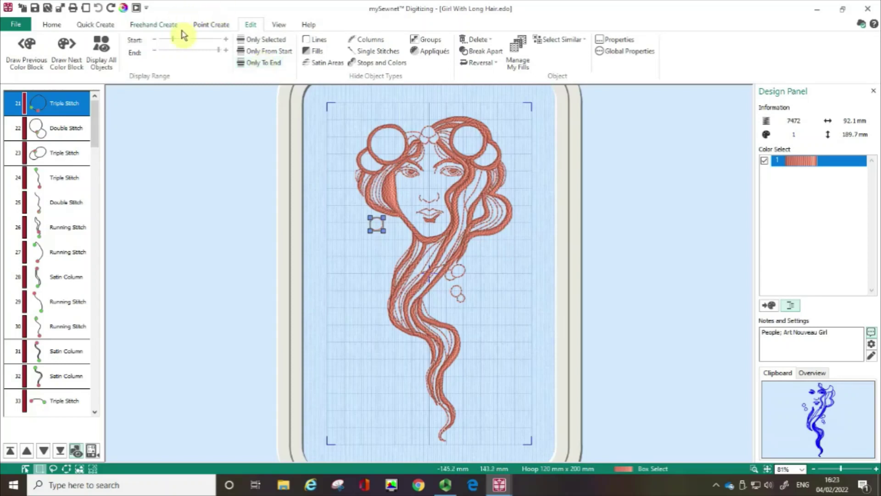
left_click(179, 61)
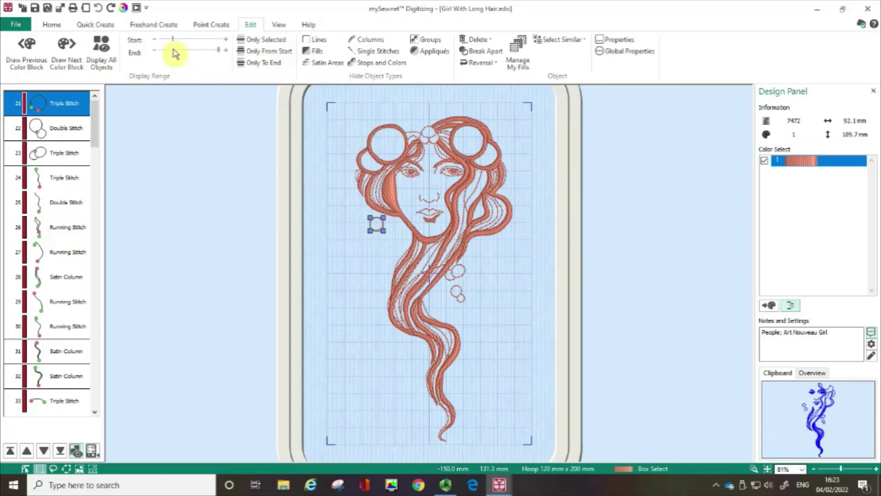
left_click(173, 48)
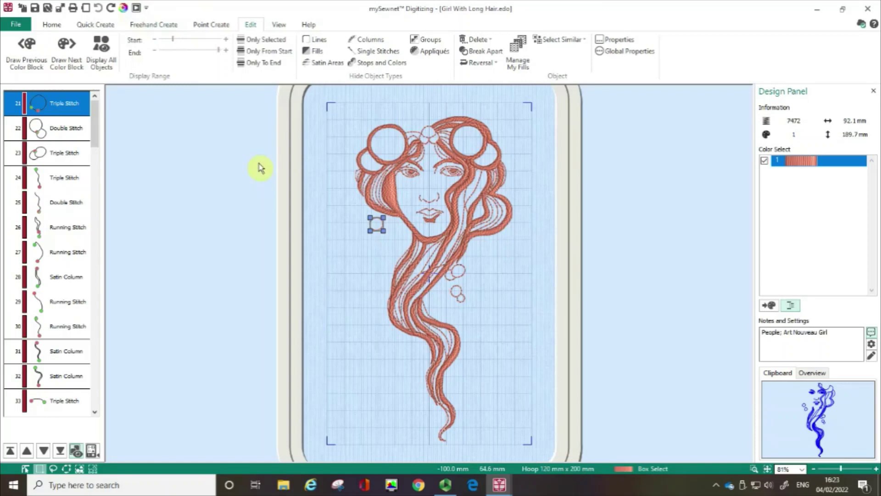
Show all objects, then hide Columns and Lines, leaving only the four Pattern Fill pieces.
left_click(97, 58)
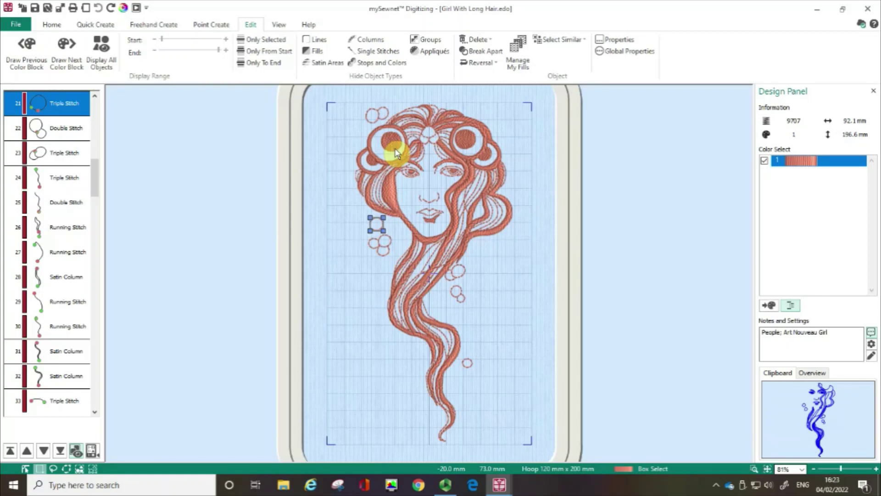
left_click(384, 81)
left_click(368, 41)
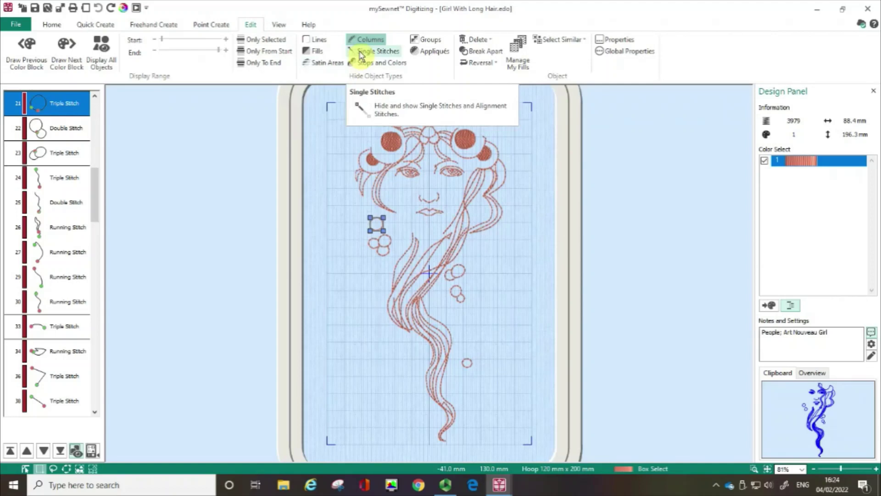
left_click(316, 40)
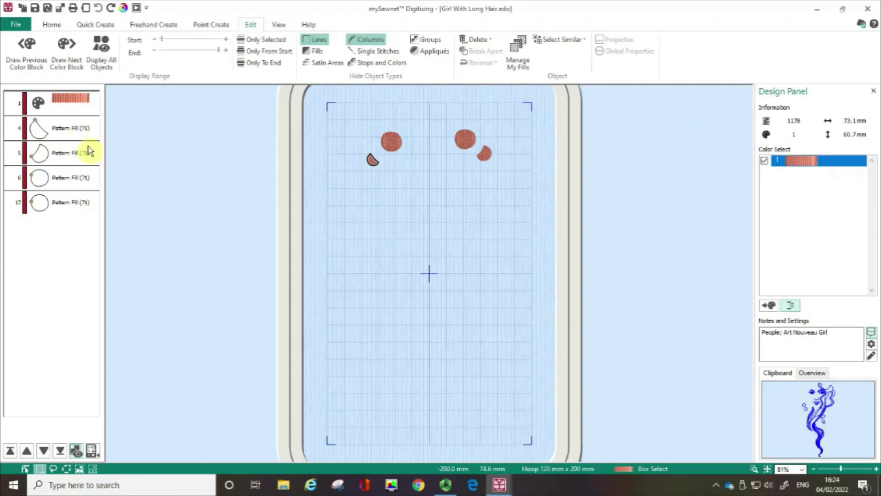
Select the four pattern-fill hair pieces and open their Fill Area and Line properties.
left_click(317, 40)
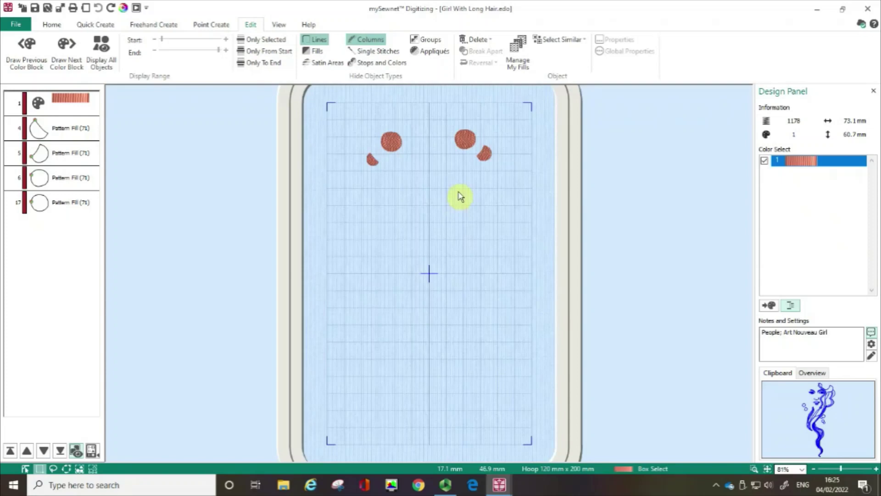
left_click(72, 133)
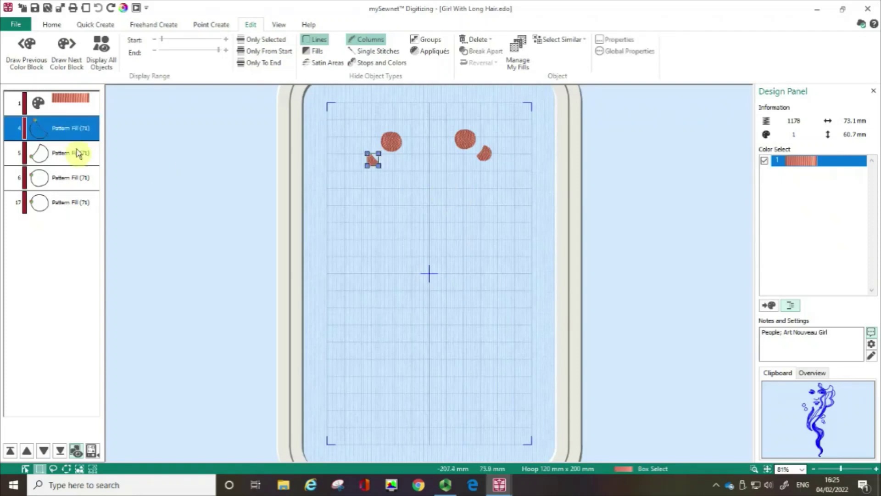
left_click(78, 213, "shift")
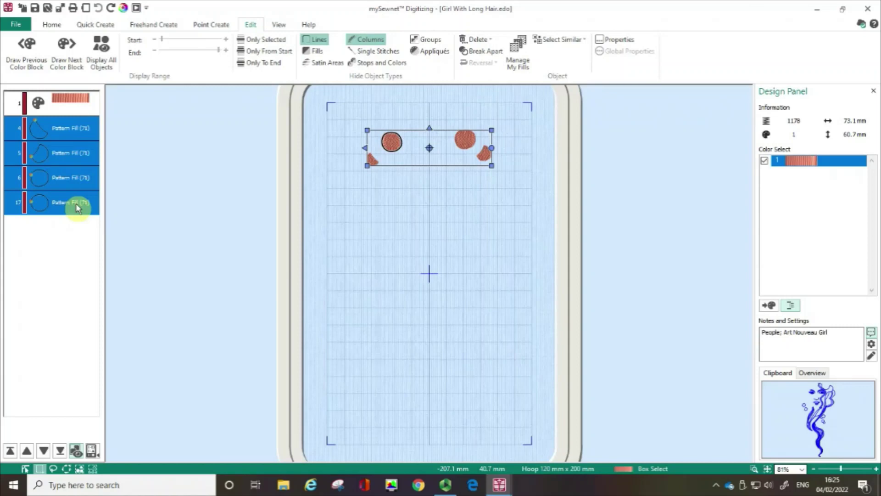
left_click(622, 42)
left_click(622, 41)
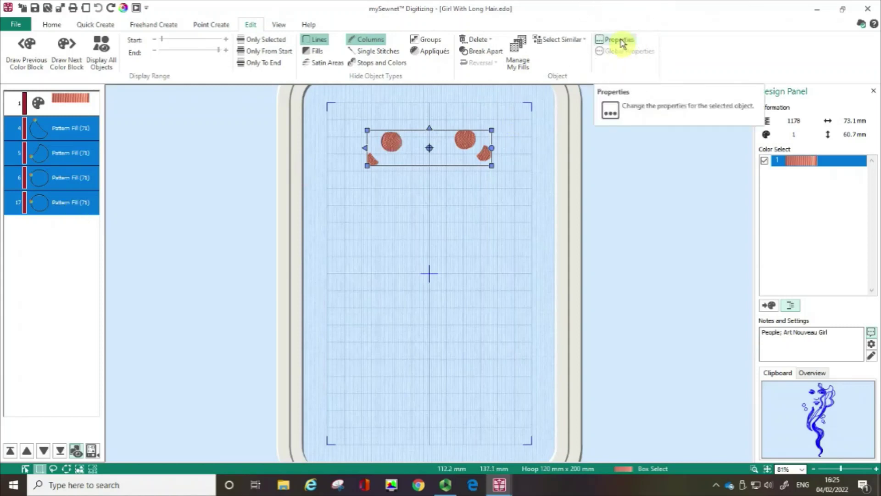
left_click(622, 42)
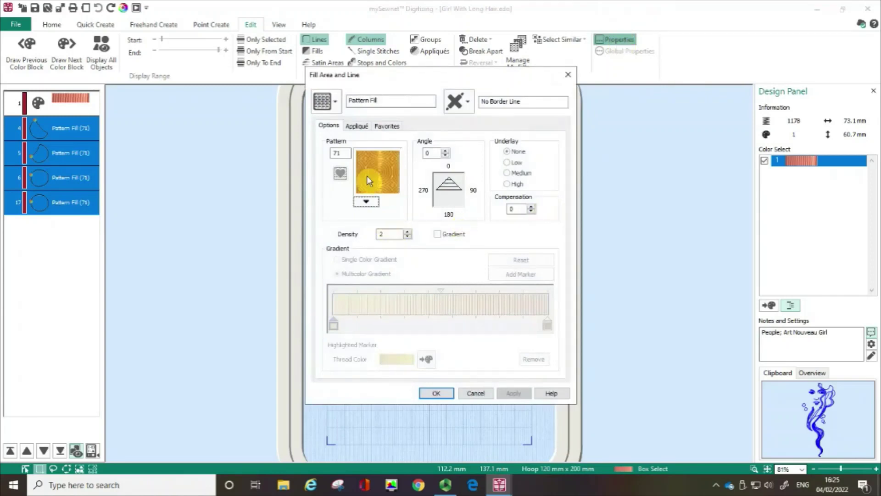
Change the fill type from pattern 71 to Spiral Fill with density 12 and apply.
left_click(338, 103)
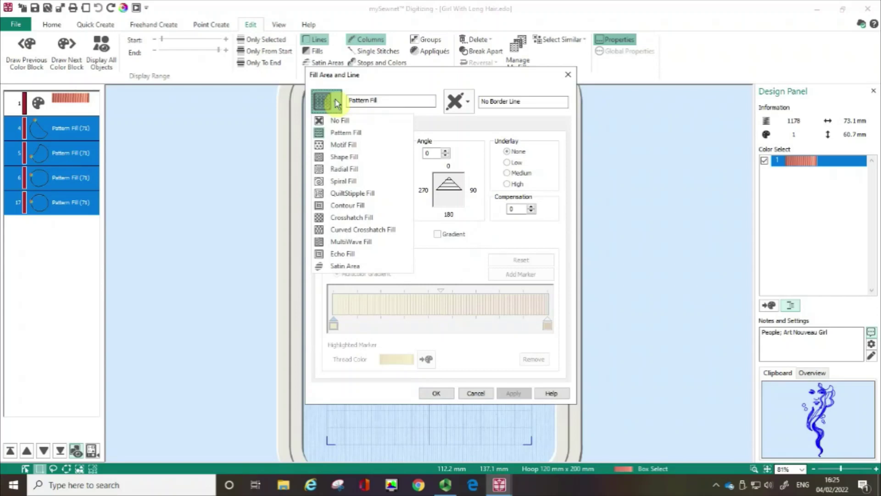
left_click(350, 182)
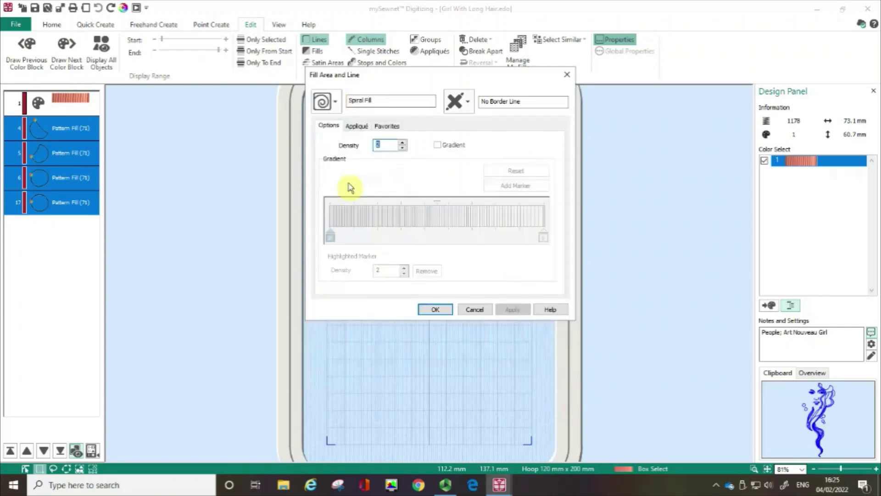
left_click(386, 148)
type("12")
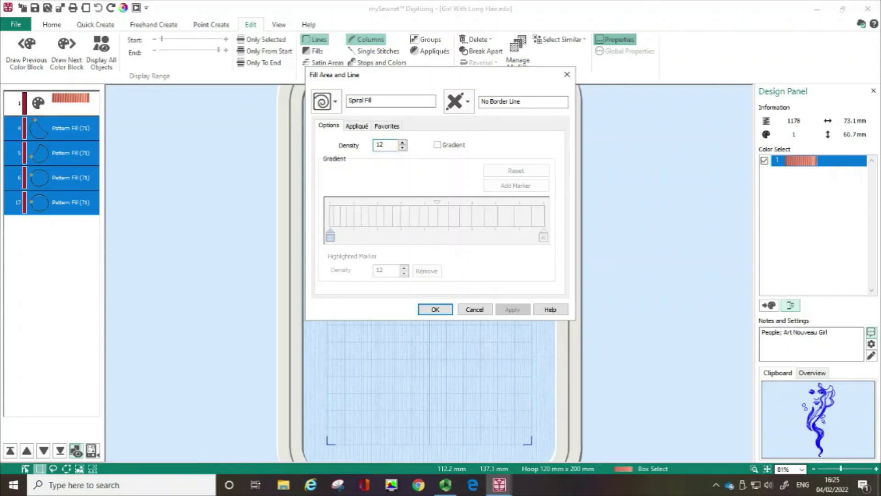
left_click(444, 311)
Zoom to a rectangle around the four spiral-filled hair pieces.
left_click(754, 469)
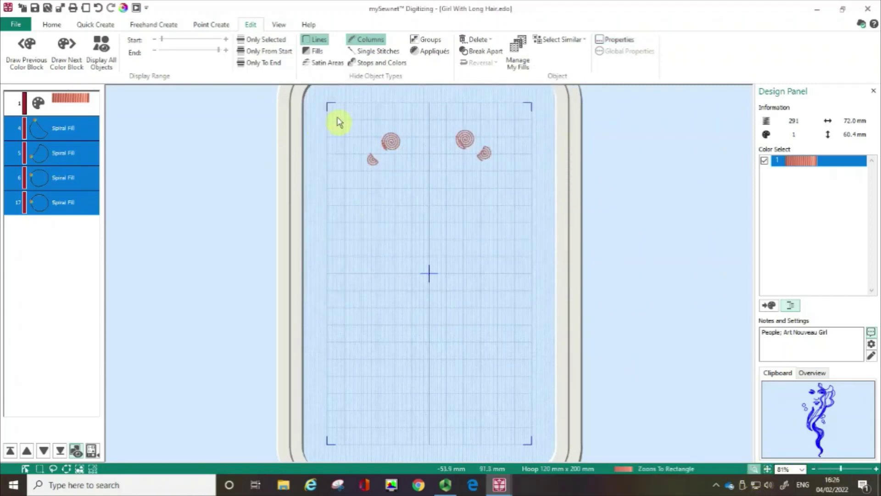
left_click_drag(338, 121, 514, 202)
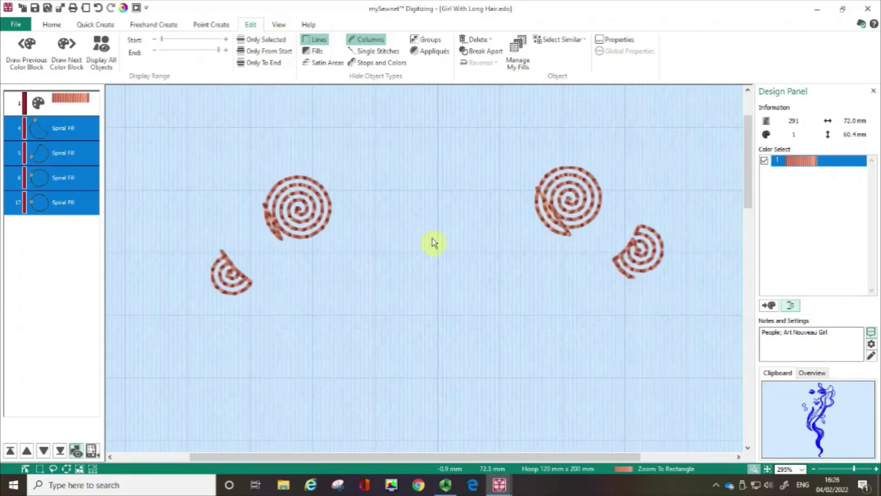
With Edit Points, move the left spiral's start to its outer edge to remove the tail.
left_click(52, 28)
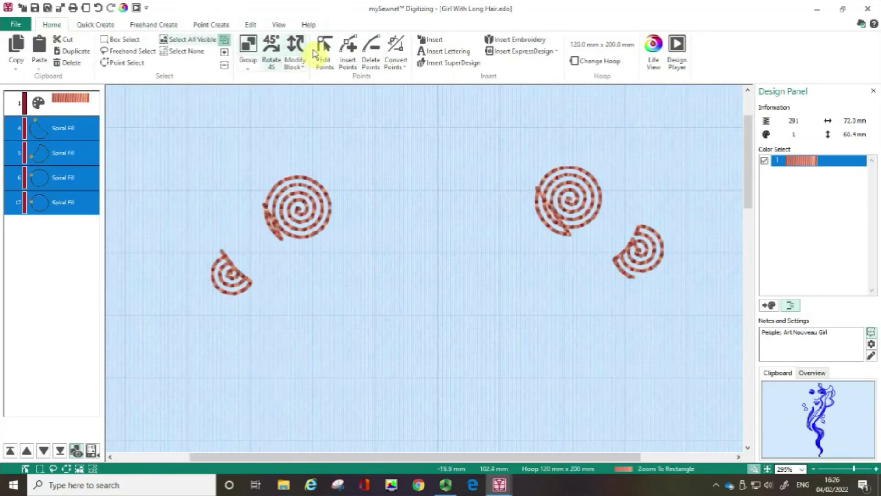
left_click(330, 57)
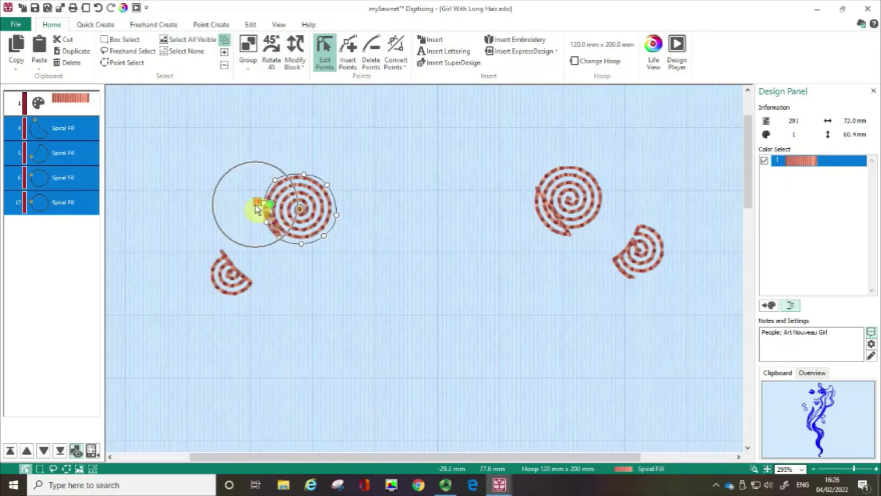
left_click(271, 209)
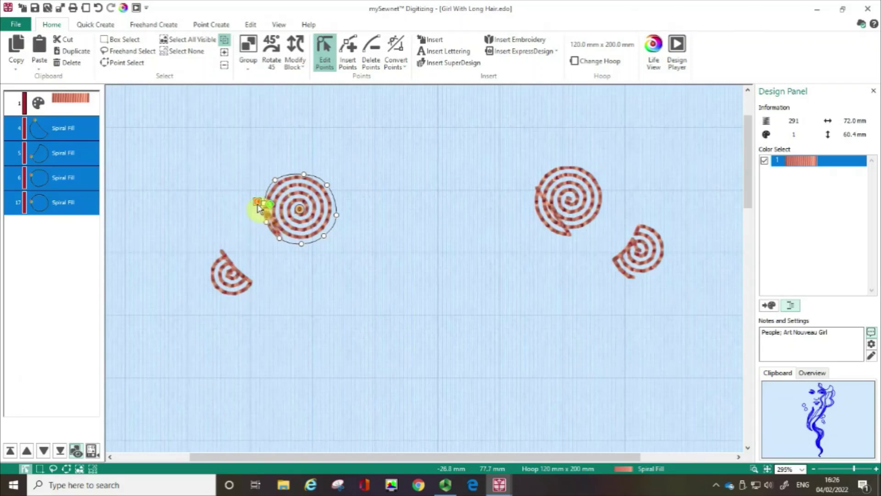
left_click(259, 206)
left_click(271, 207)
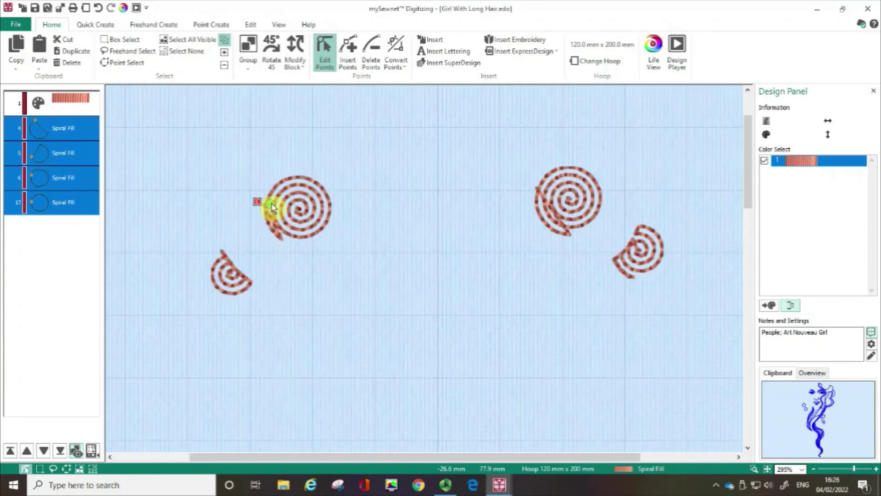
left_click_drag(273, 208, 278, 220)
left_click(282, 233)
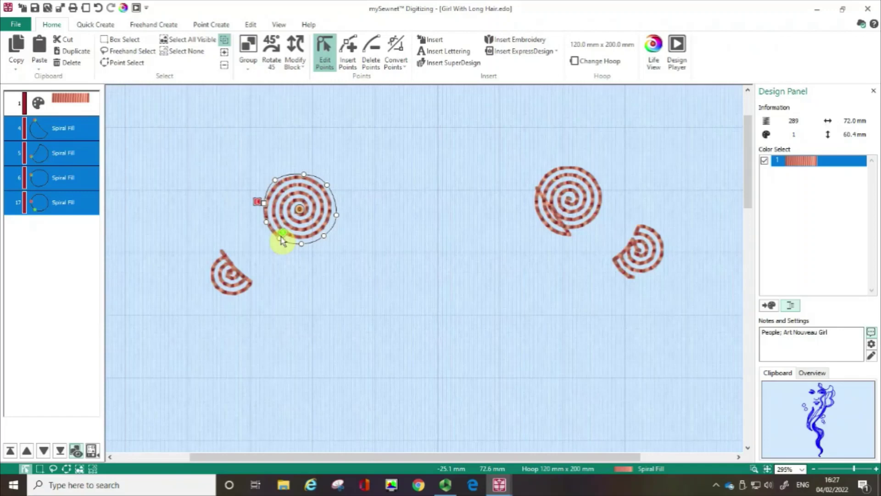
Drag the right spiral's start marker to its lower-right outer edge.
left_click(569, 210)
left_click(543, 190)
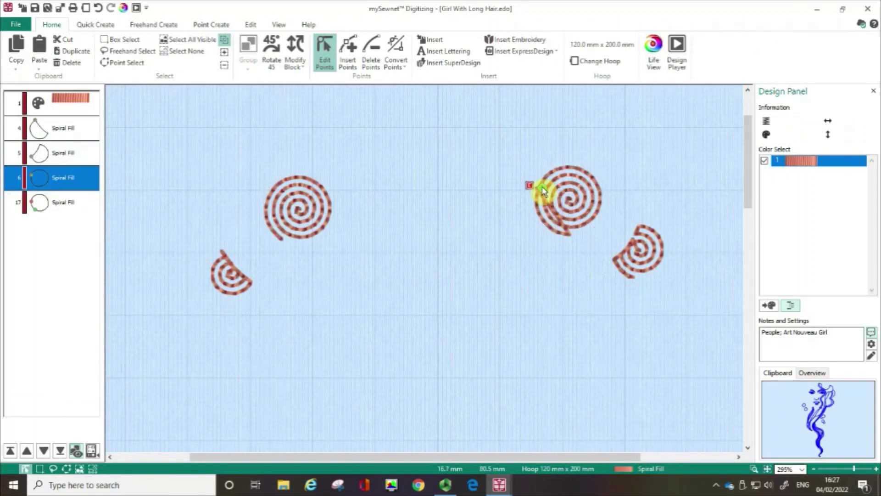
left_click_drag(543, 190, 568, 239)
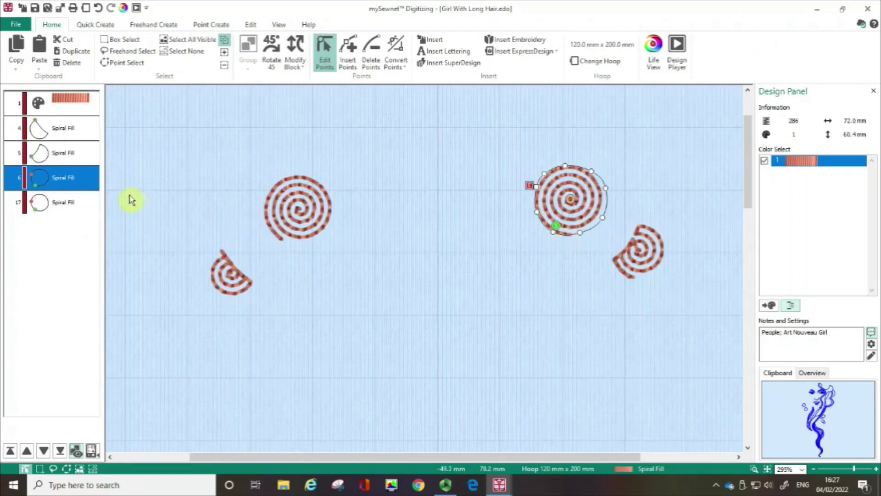
Show every object again and zoom out to fit the whole design.
left_click(250, 25)
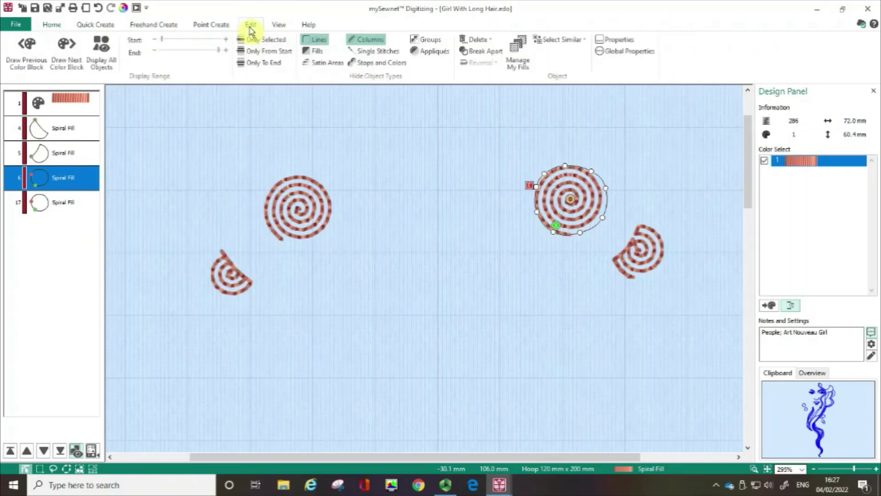
left_click(94, 51)
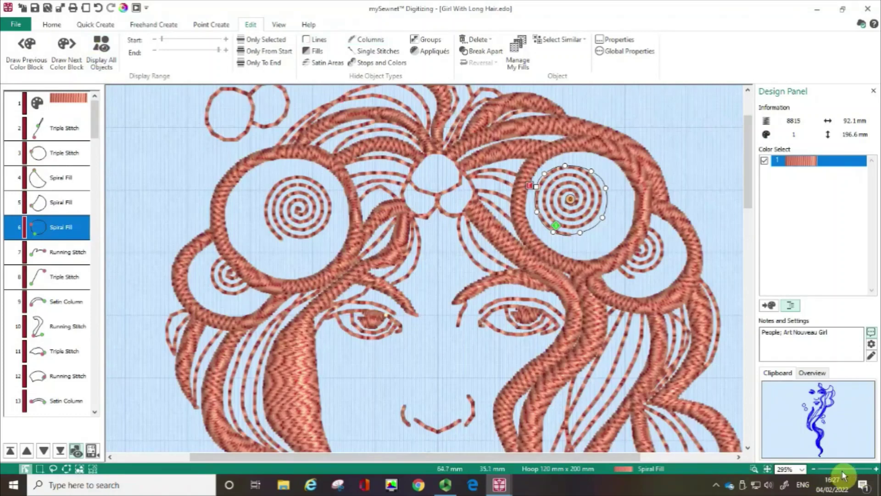
left_click(815, 473)
left_click(815, 473)
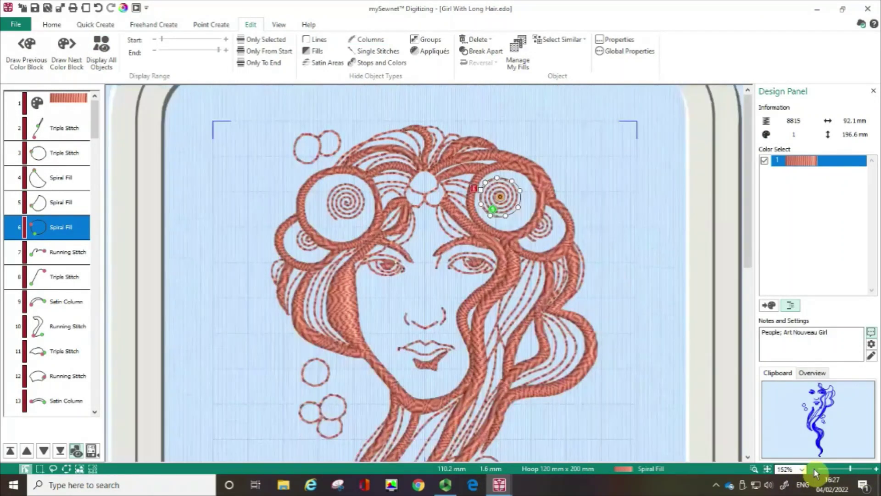
left_click(815, 473)
left_click(815, 474)
left_click(815, 473)
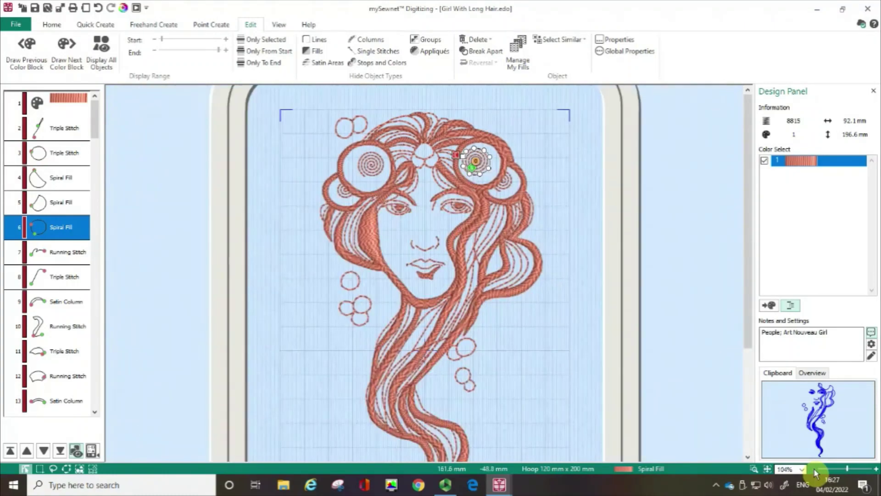
left_click(815, 473)
left_click(815, 473)
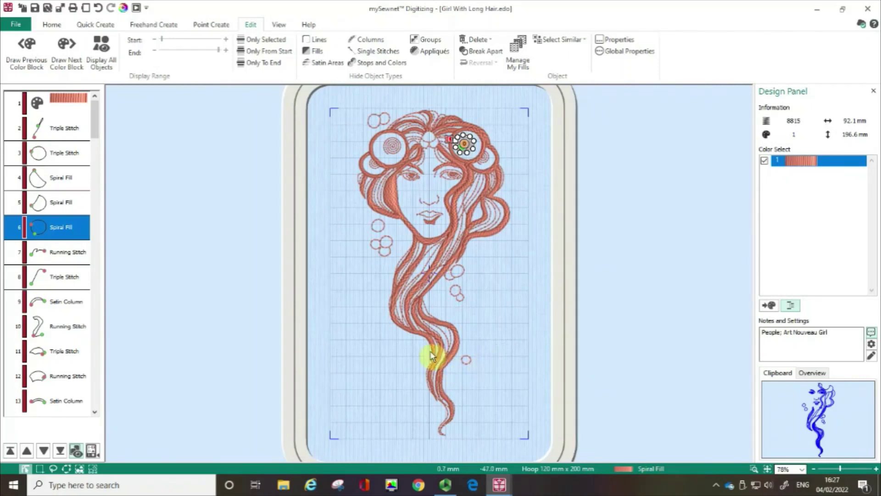
Select the row 13 Satin Column at the top of the girl's hair.
left_click(423, 146)
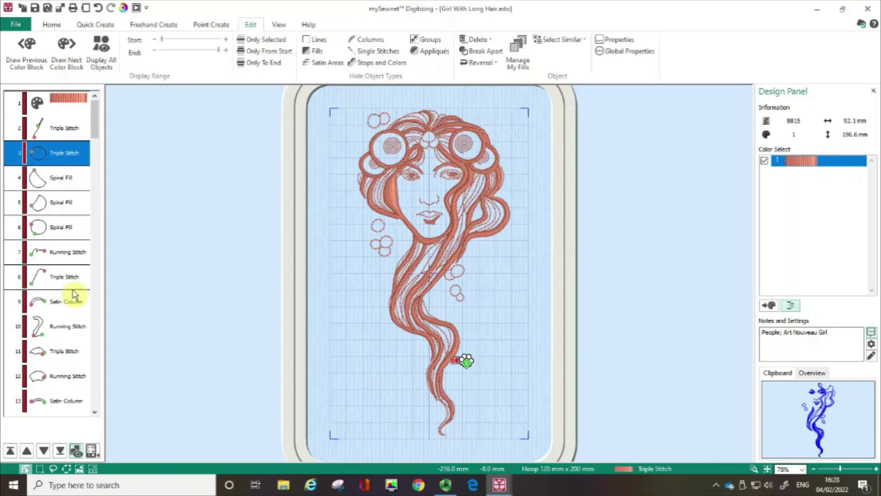
scroll(93, 133, "down", 7)
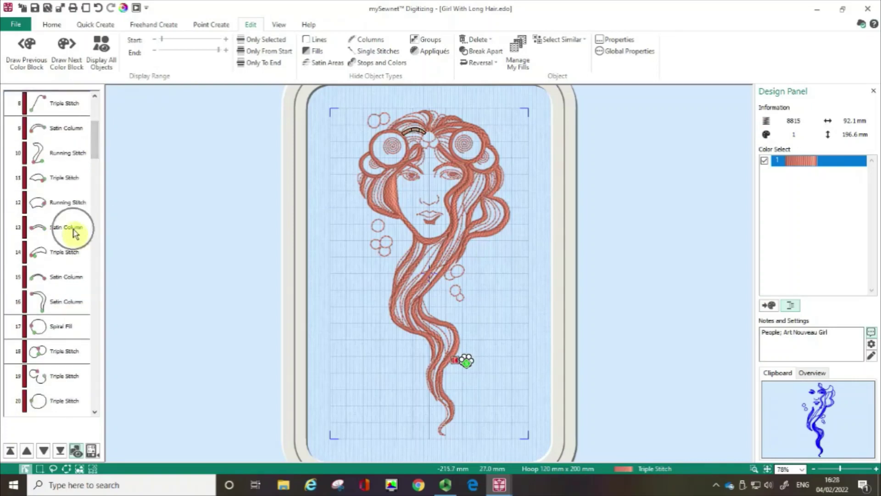
left_click(76, 231)
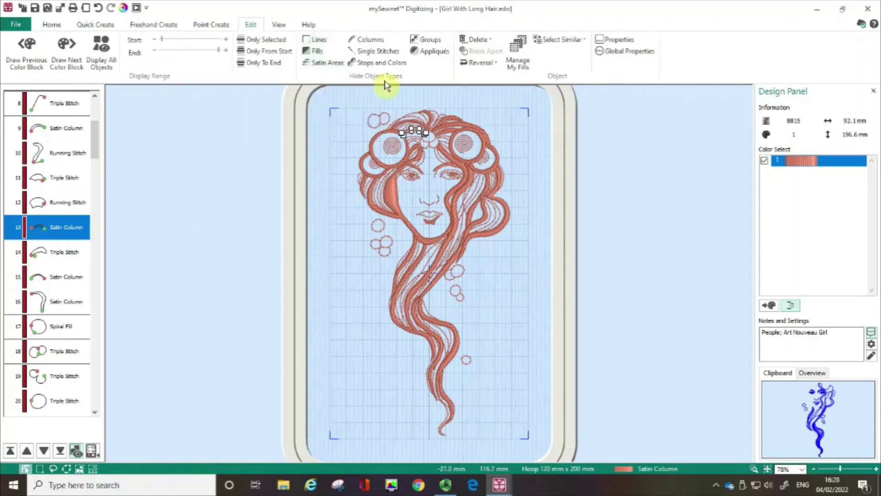
Hide lines and fills, then select all visible satin columns and delete them, emptying the hoop.
left_click(319, 39)
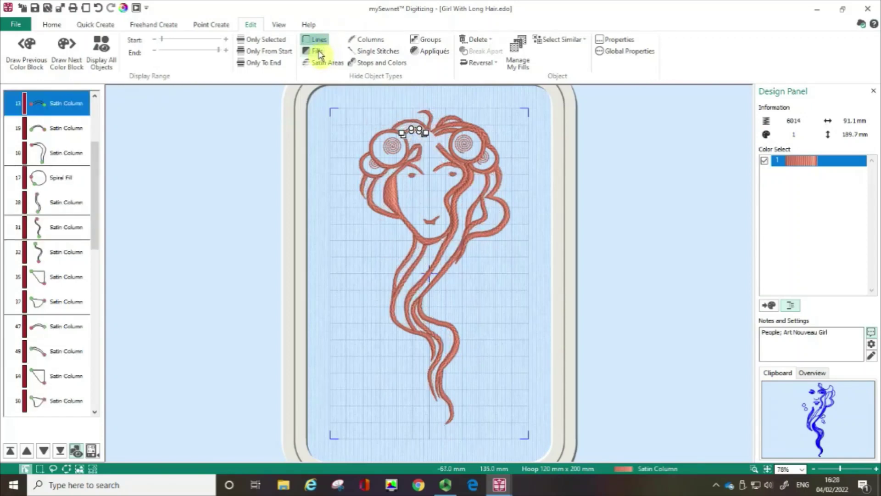
left_click(318, 52)
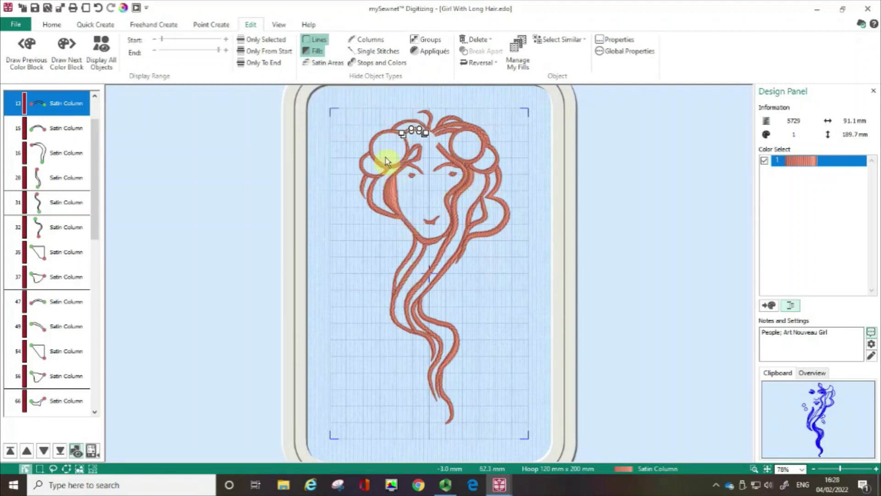
left_click(52, 26)
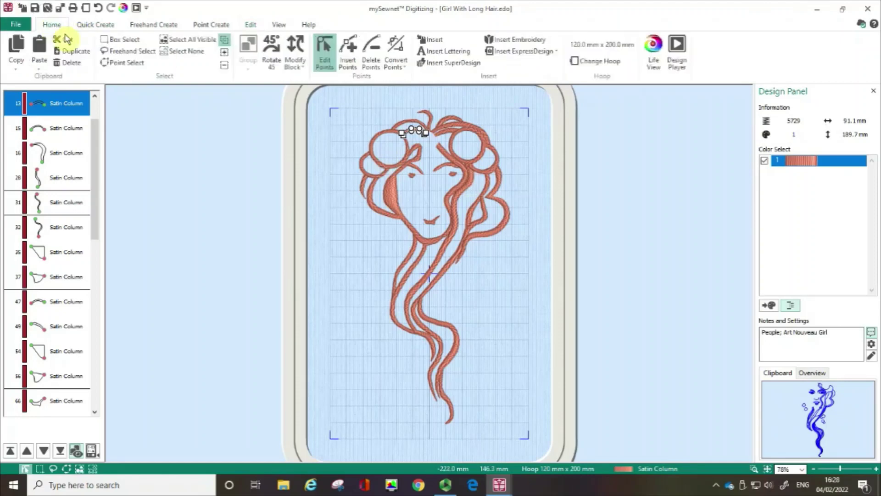
left_click(178, 44)
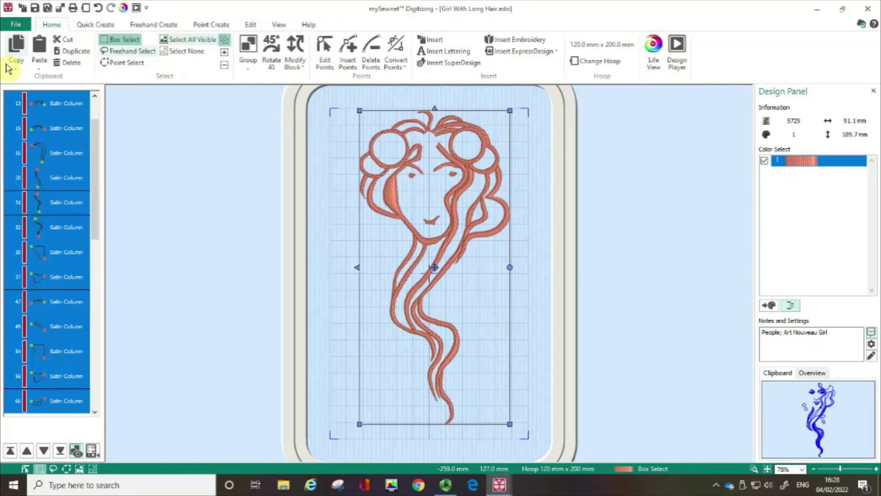
left_click(64, 64)
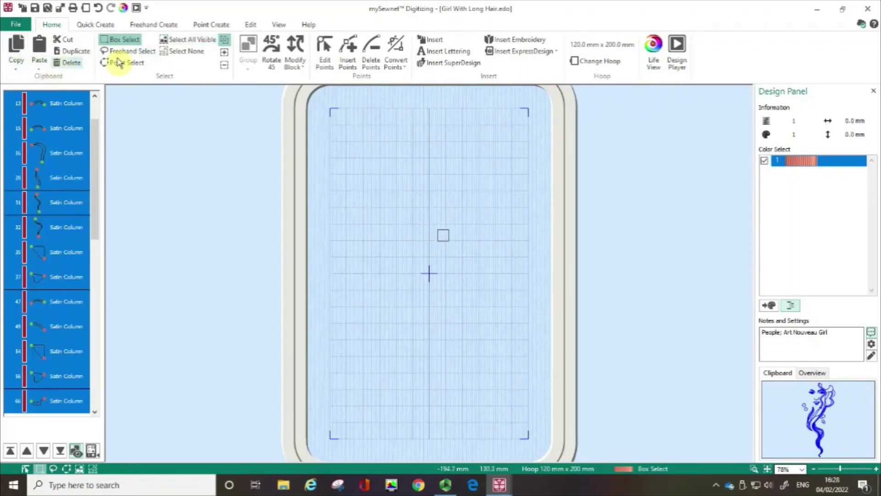
left_click(251, 25)
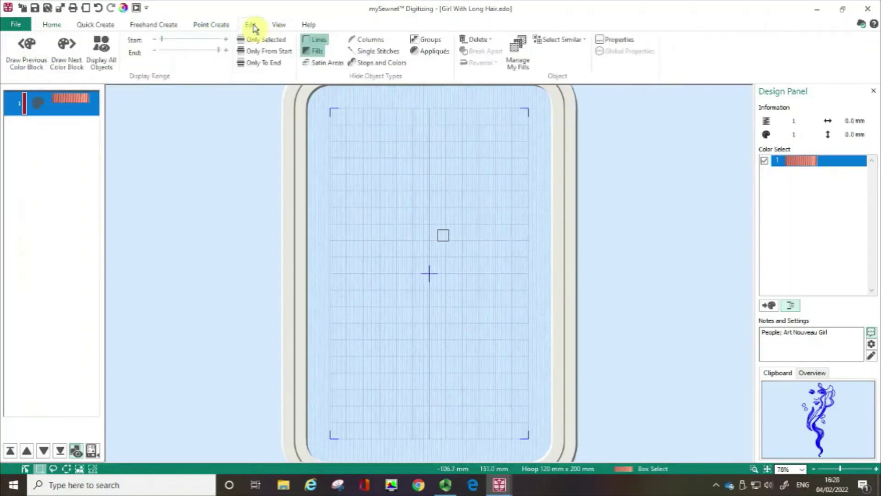
Display all objects again so nothing stays hidden.
left_click(103, 63)
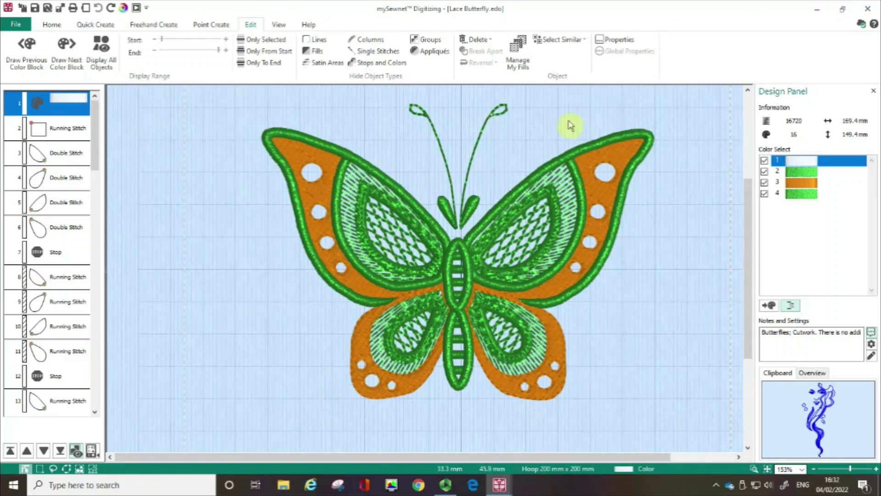
Preview thread colour 2, then limit the display to colour block 1, the four wing outlines.
left_click(811, 175)
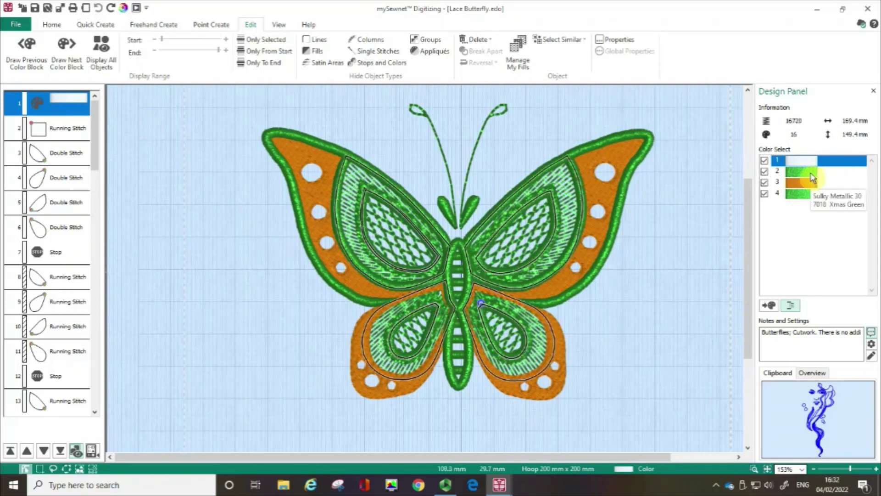
left_click(810, 176)
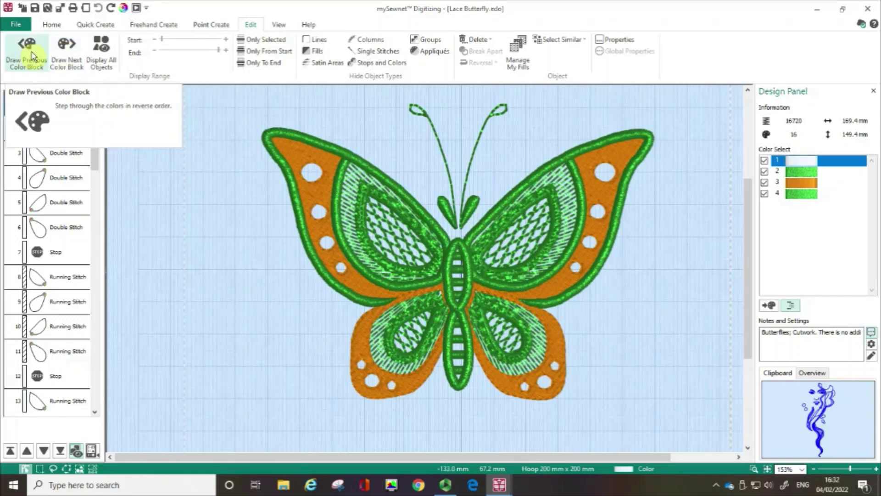
left_click(68, 57)
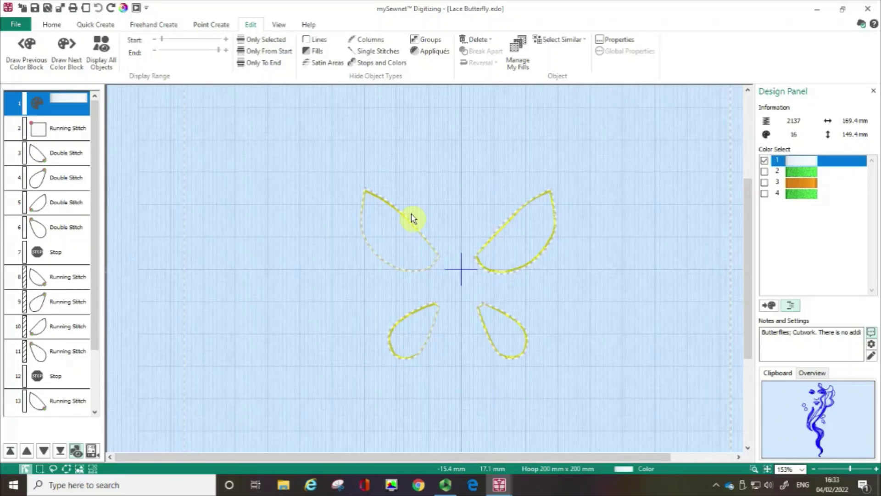
Step through colour blocks 2 (green), 3 (orange) and 4 (green), then display all objects again.
left_click(67, 49)
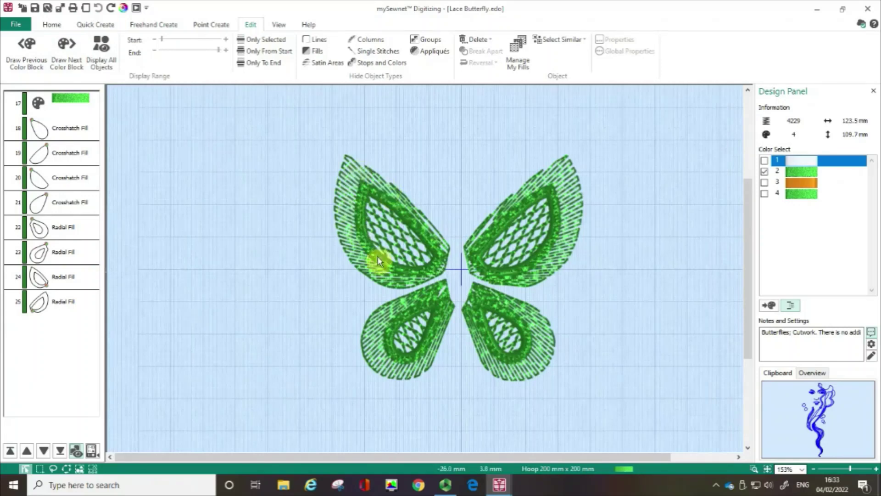
left_click(395, 246)
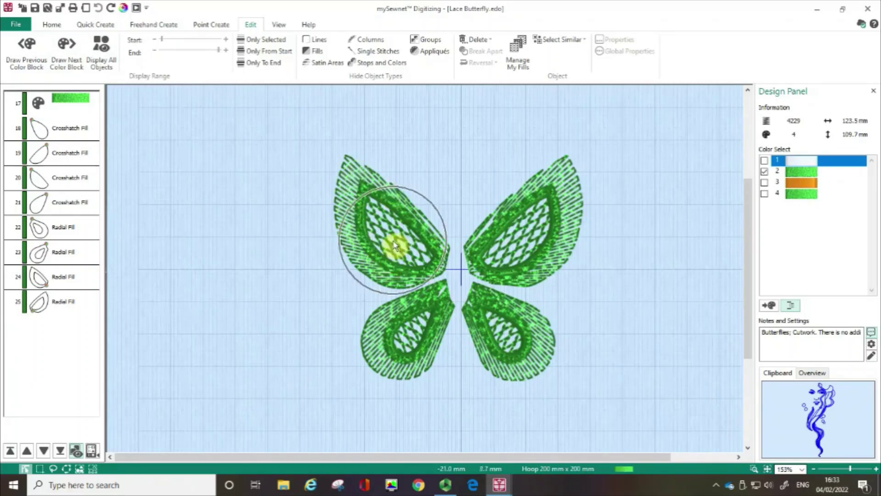
left_click(520, 241)
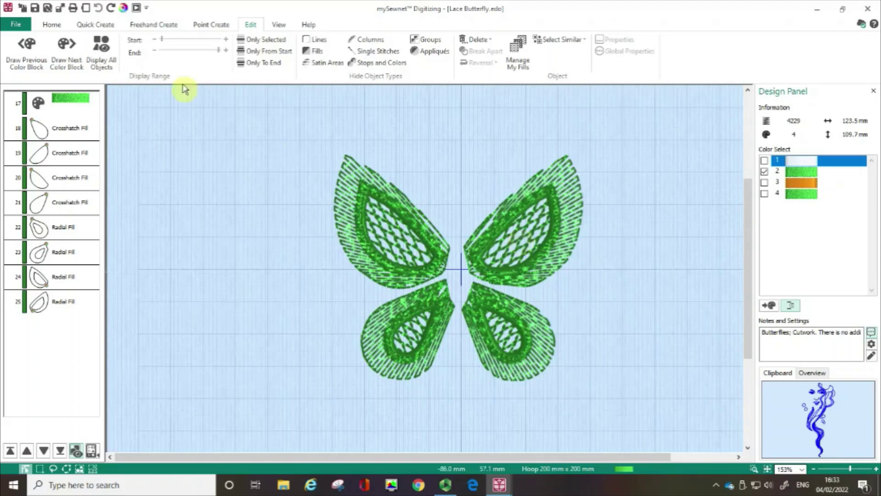
left_click(69, 55)
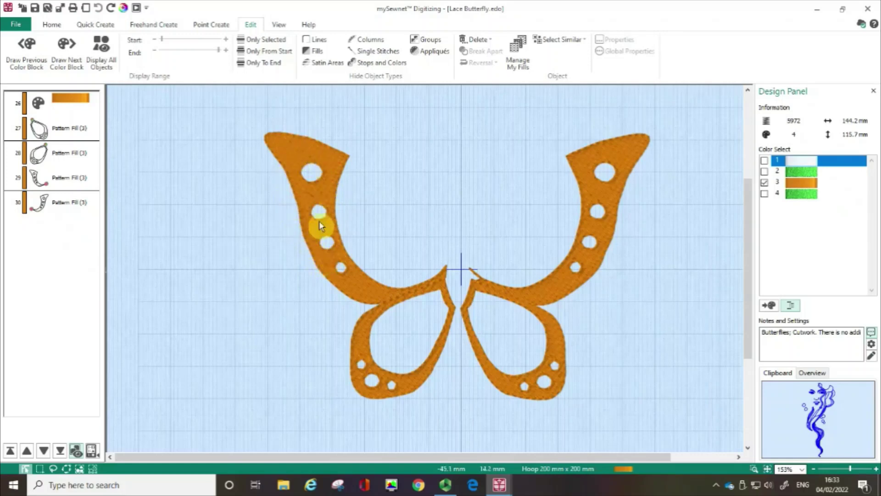
left_click(28, 56)
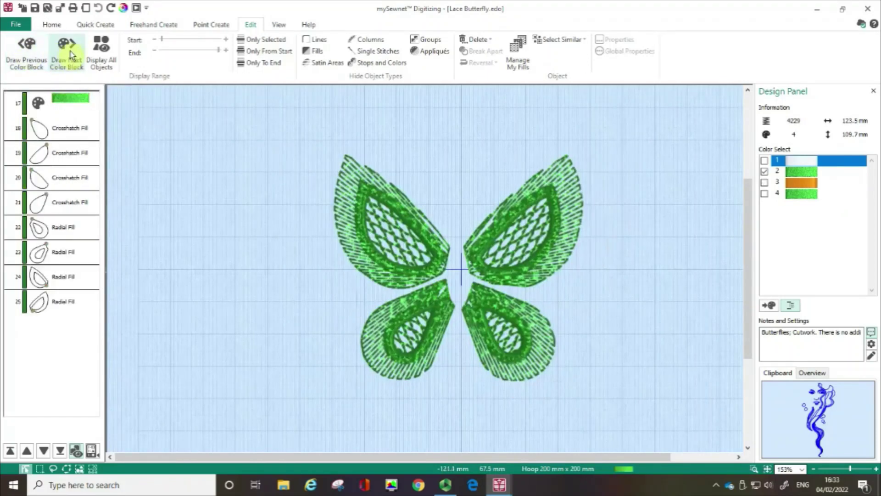
left_click(70, 55)
left_click(70, 55)
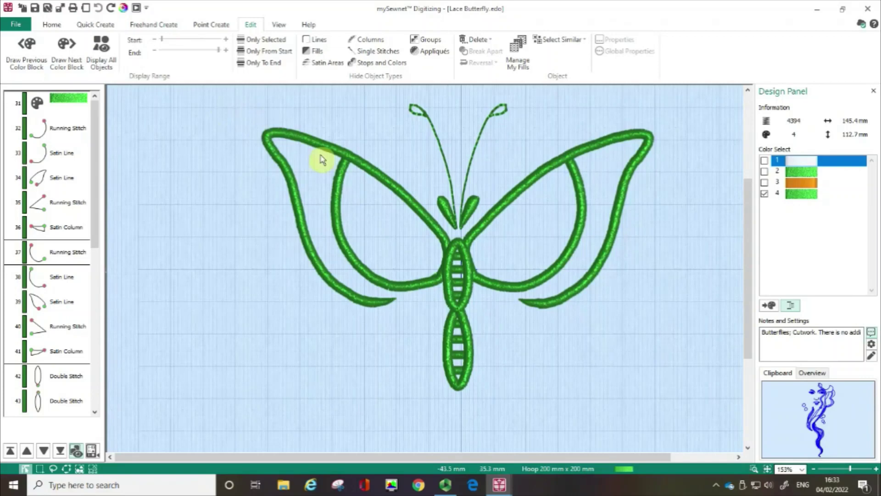
left_click(102, 48)
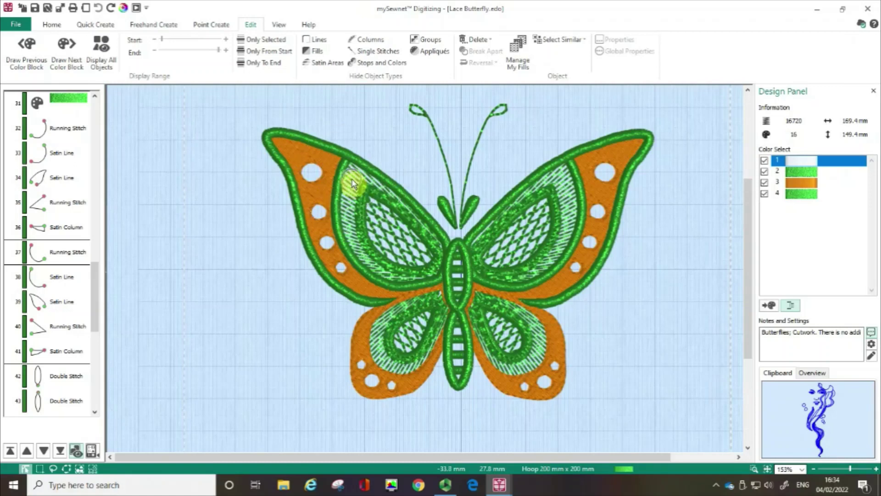
Select the upper-left wing's inner fill, Radial Fill object 24 in the list.
left_click(352, 183)
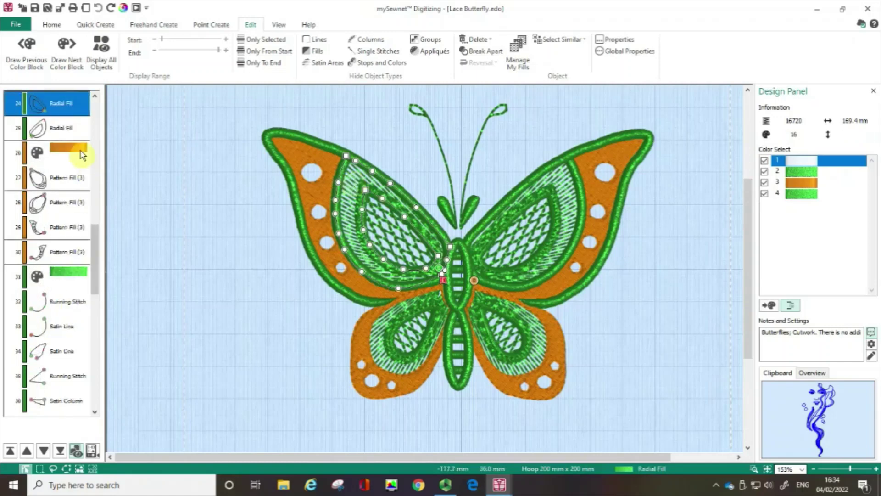
left_click(67, 106)
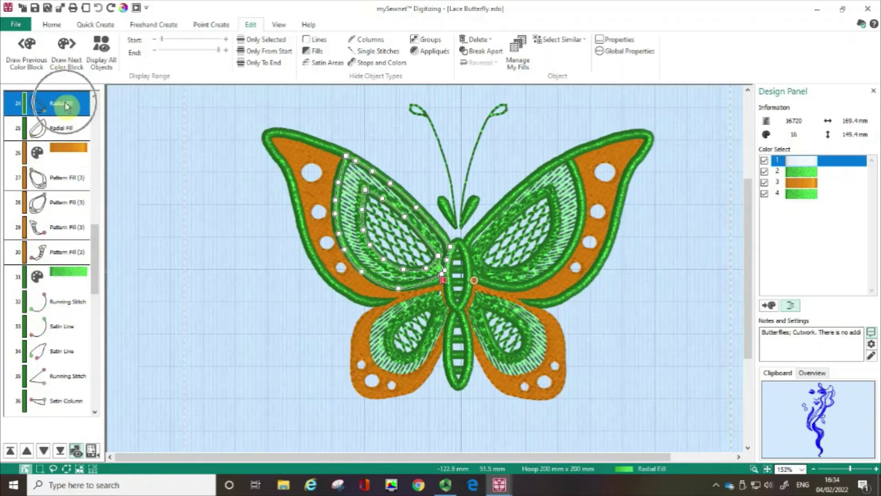
Use Select Similar from Visible to add the other radial fills, confirming rows 22–25 are selected.
left_click(561, 44)
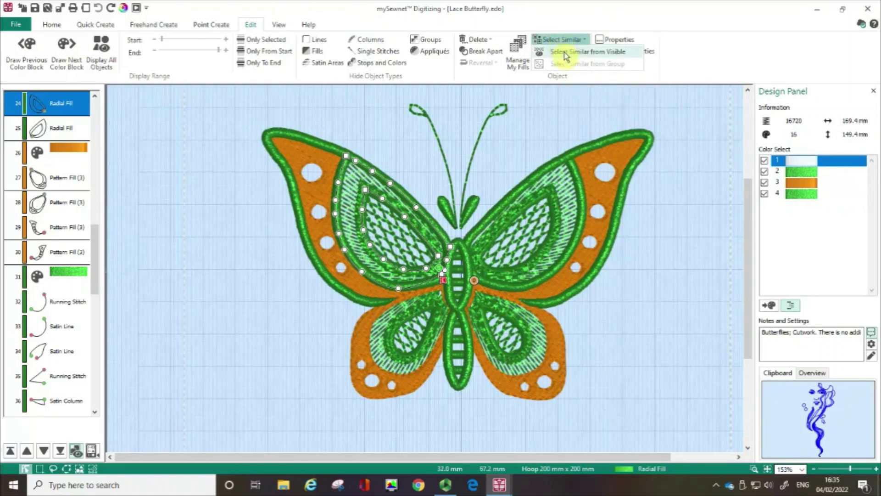
left_click(565, 51)
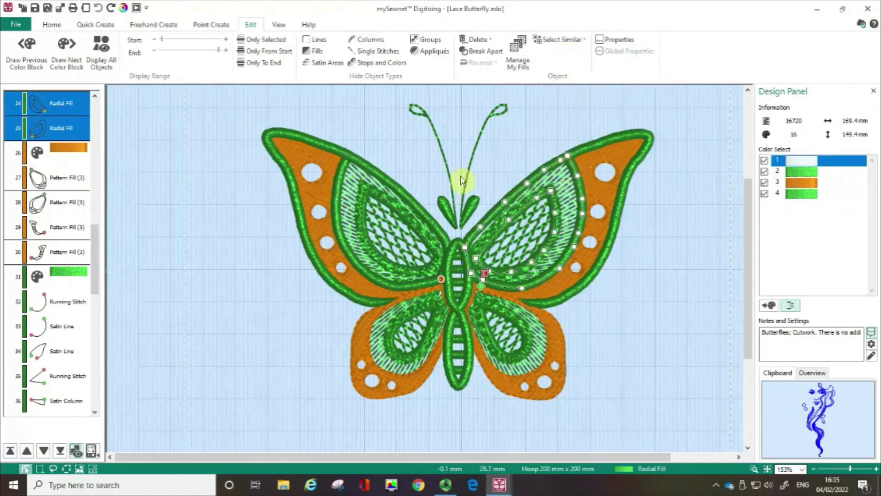
left_click_drag(94, 275, 96, 257)
left_click_drag(59, 153, 64, 185)
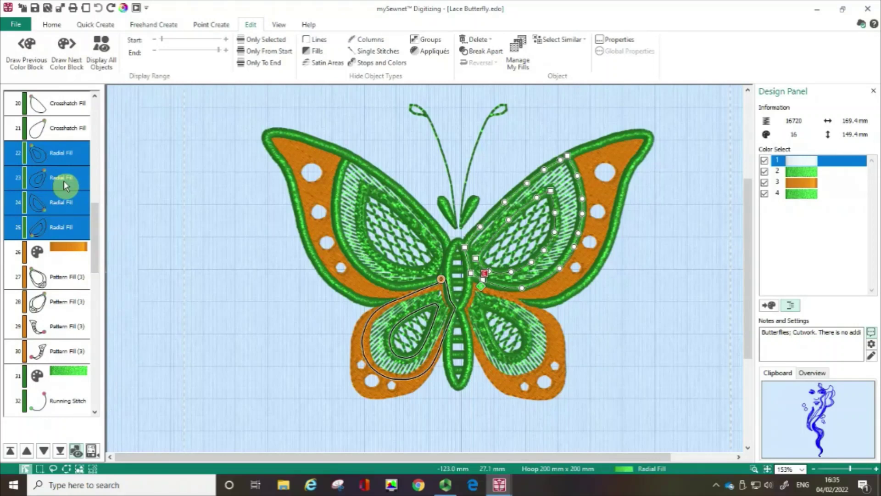
left_click_drag(64, 185, 65, 186)
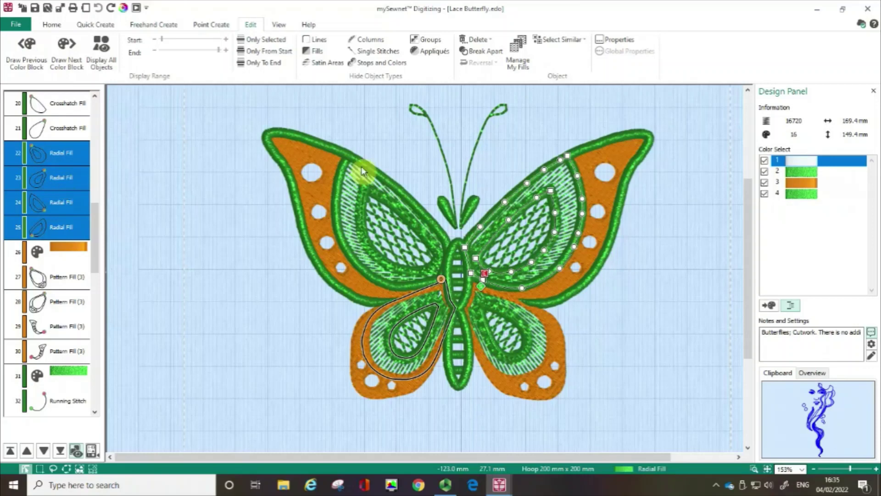
left_click(603, 42)
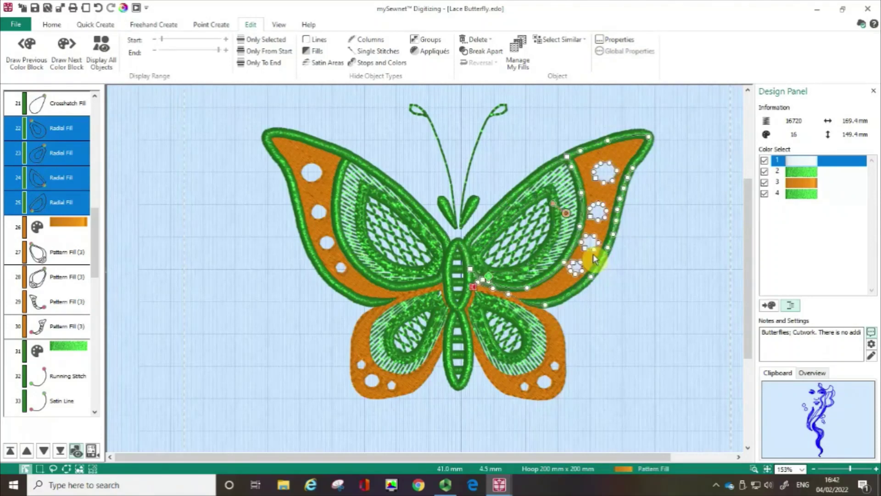
Select Pattern Fill (3) in row 30, the upper-right orange wing fill.
left_click(583, 159)
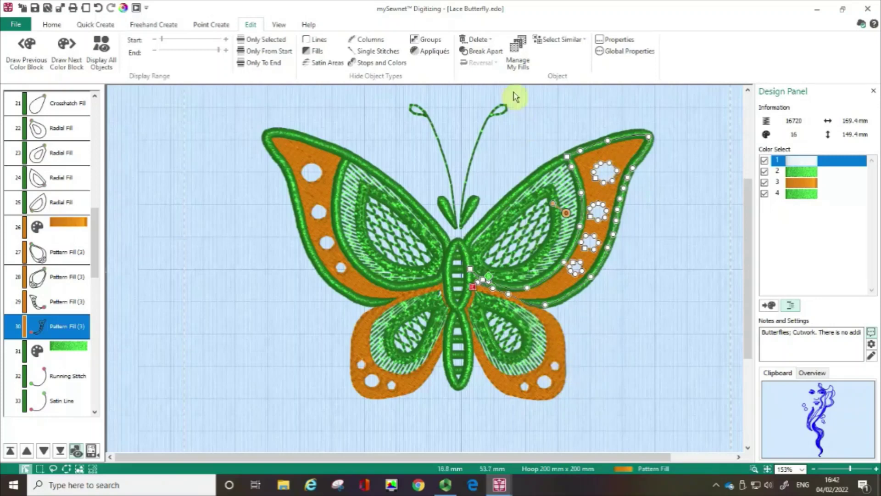
Break the upper-right wing fill apart into its pattern fill and Triple Stitch outlines.
left_click(479, 52)
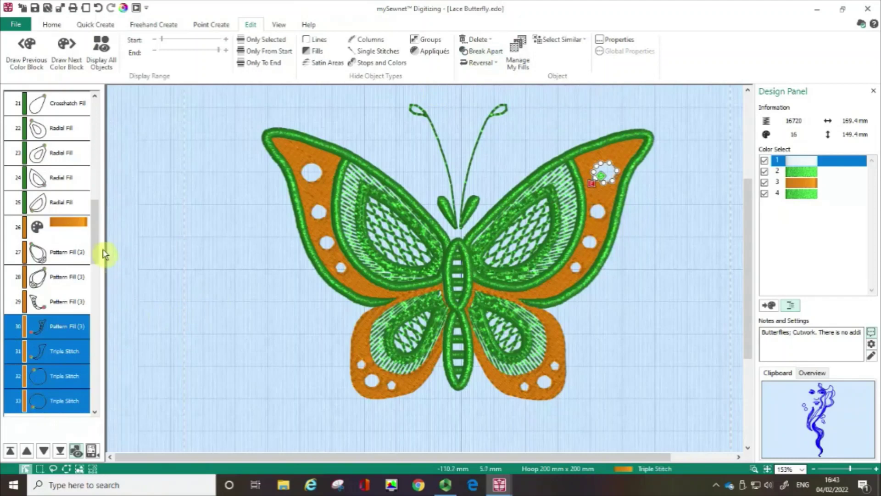
left_click_drag(98, 250, 97, 274)
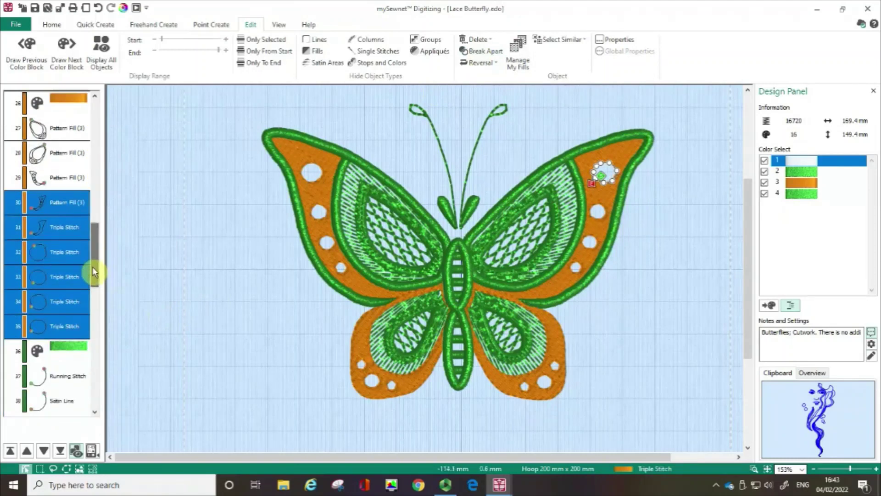
left_click_drag(66, 227, 37, 212)
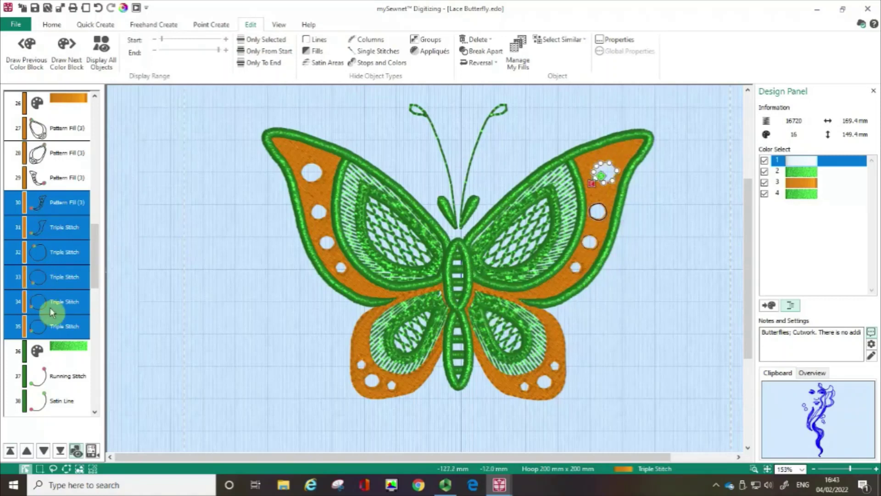
Check each new Triple Stitch row, then select the four hole outlines, rows 32–35.
left_click(69, 228)
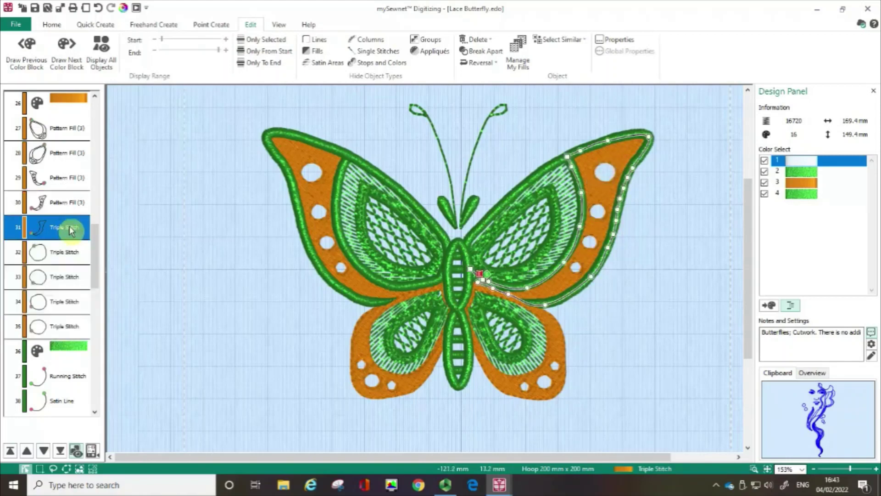
left_click(65, 257)
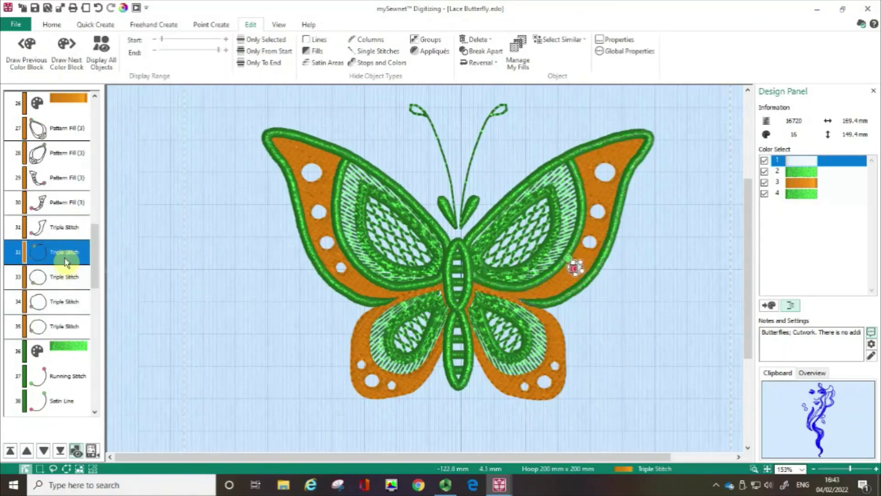
left_click(65, 278)
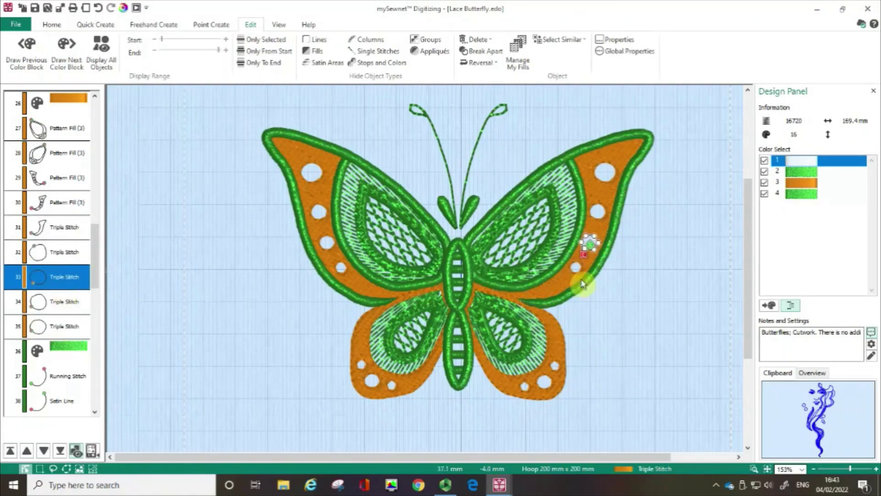
left_click(63, 256)
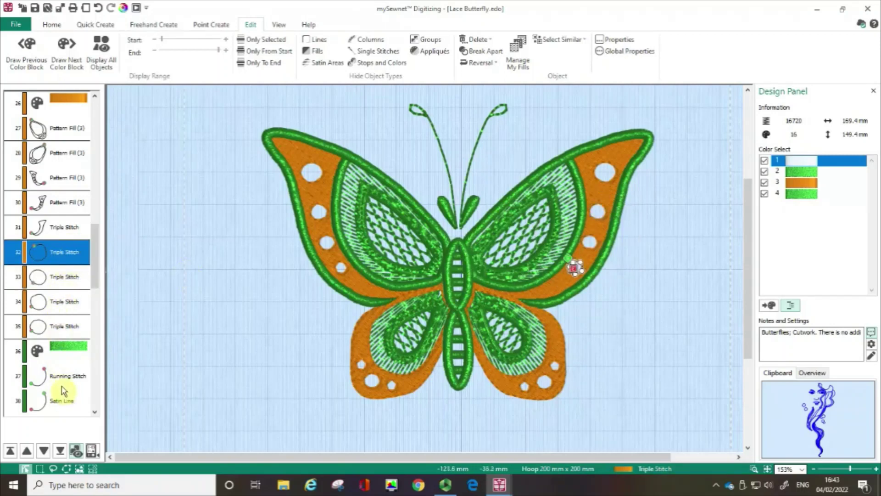
left_click(78, 328, "shift")
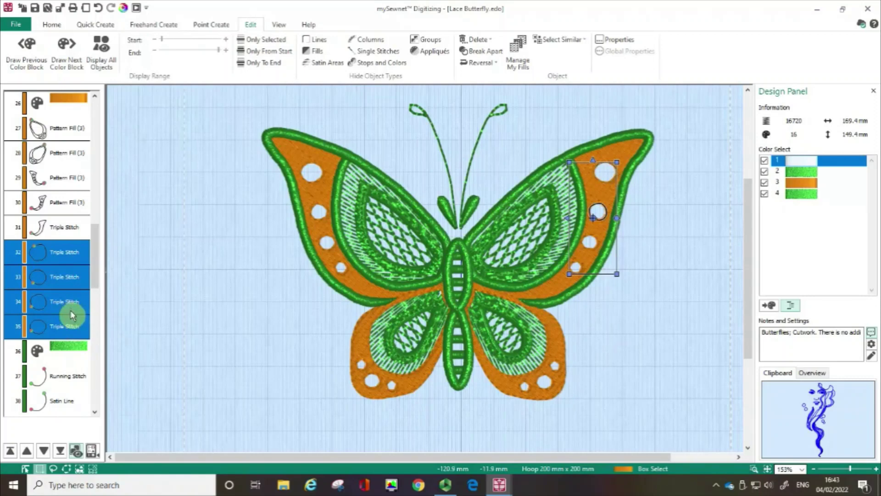
Drag the hole outlines below the green colour block, then select the lower-left wing's pattern fill.
left_click_drag(67, 358, 63, 371)
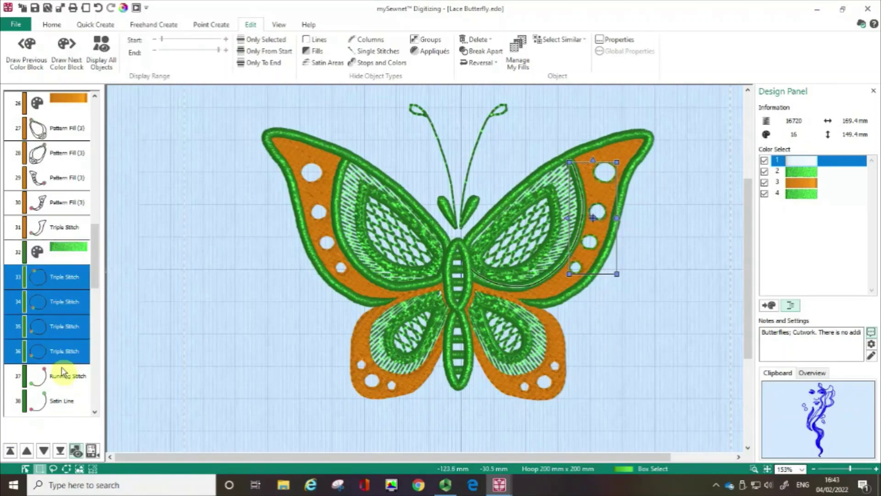
left_click(364, 399)
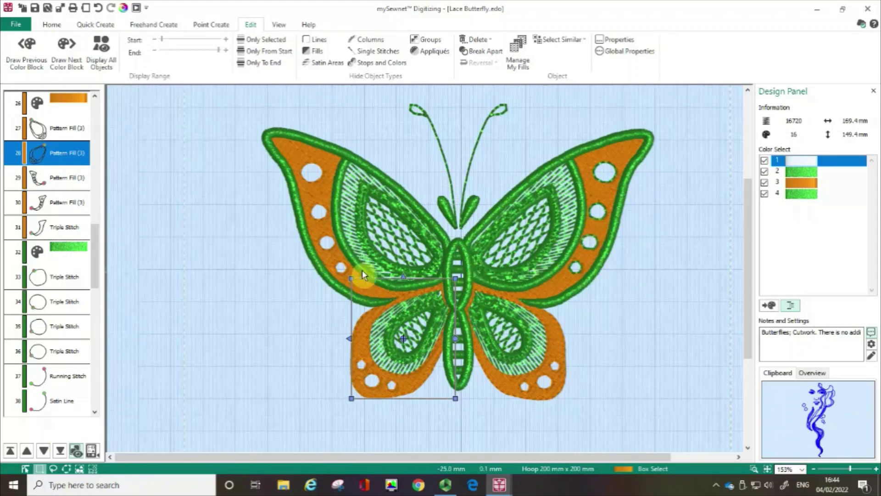
Turn on Edit Points from the Home tools for the selected fill.
left_click(58, 26)
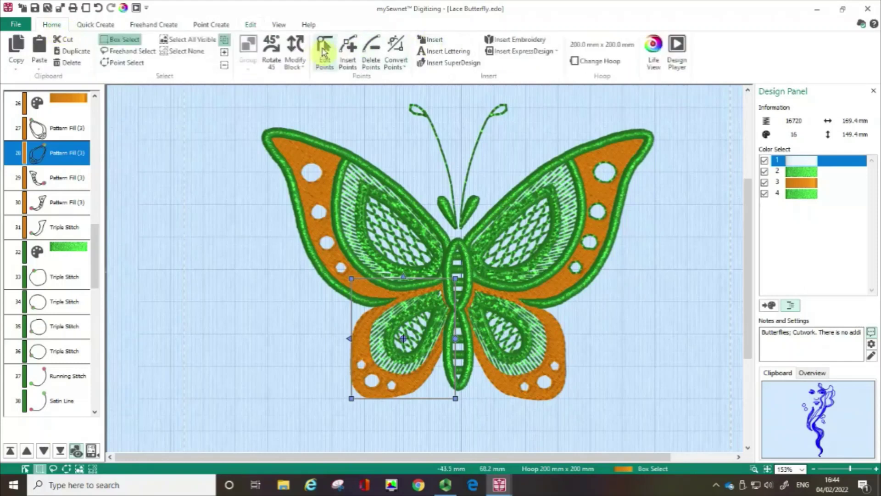
left_click(324, 50)
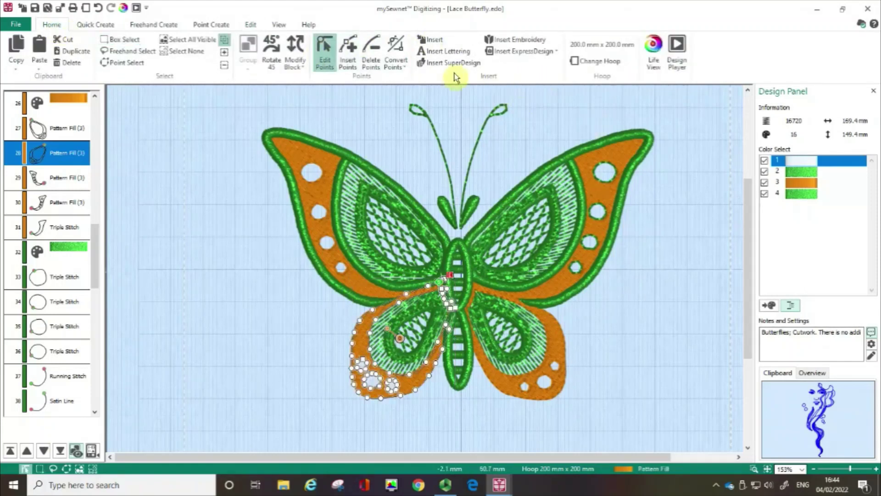
left_click(251, 25)
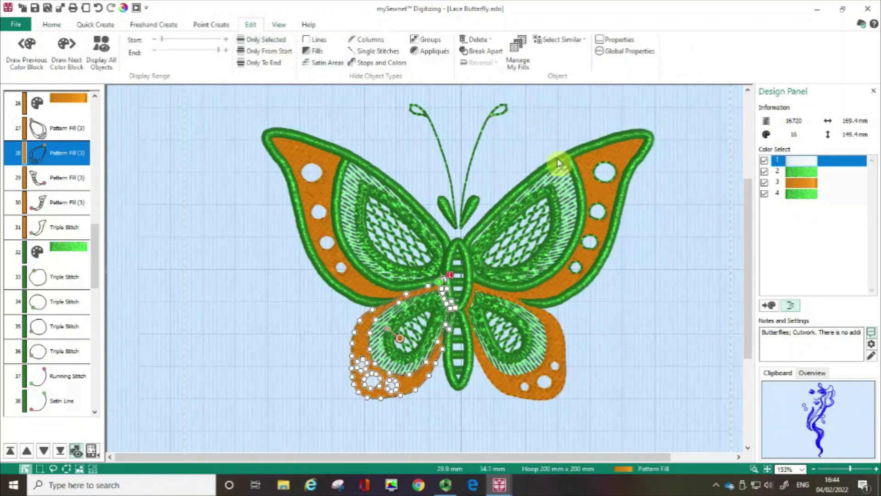
Select the upper-left wing's Satin Line and inspect its top and body-end points.
left_click(344, 243)
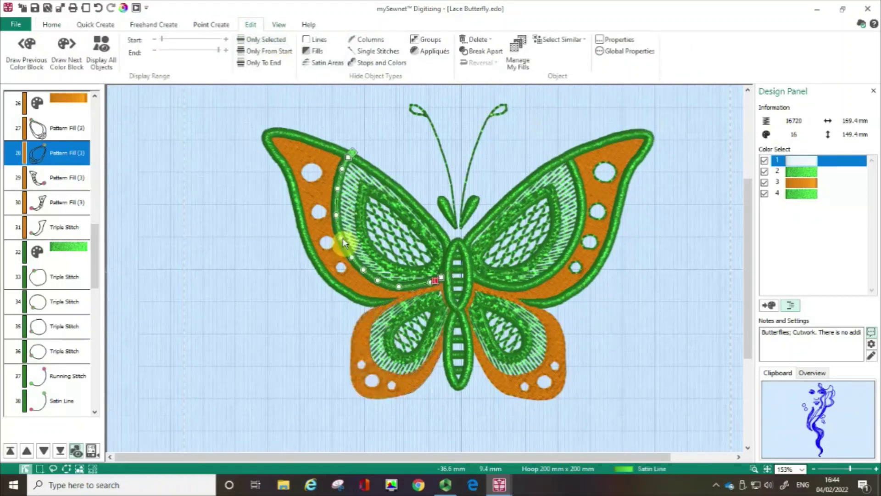
left_click(354, 157)
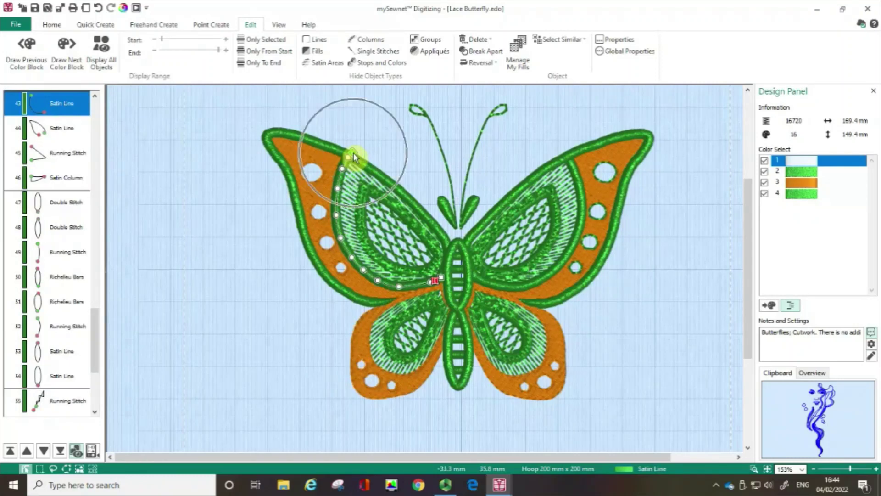
left_click(433, 281)
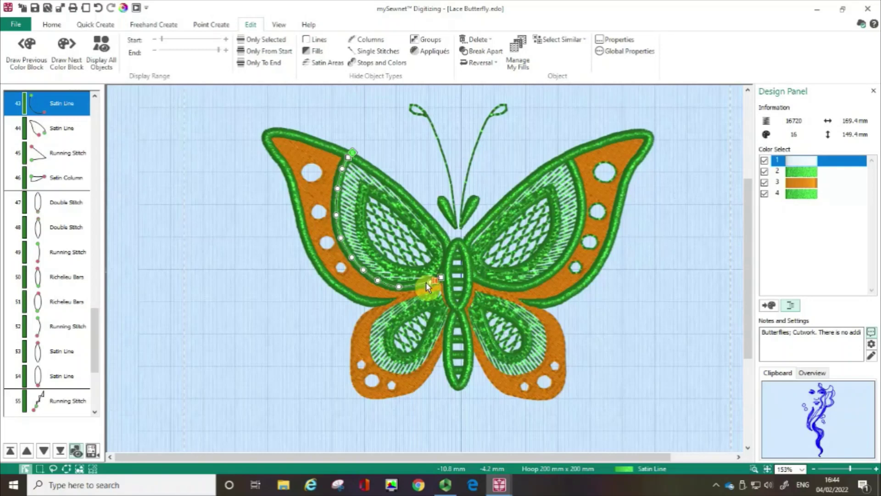
Reverse the green Satin Line (object 43) so stitching starts at the upper-left wing's top end.
left_click(481, 63)
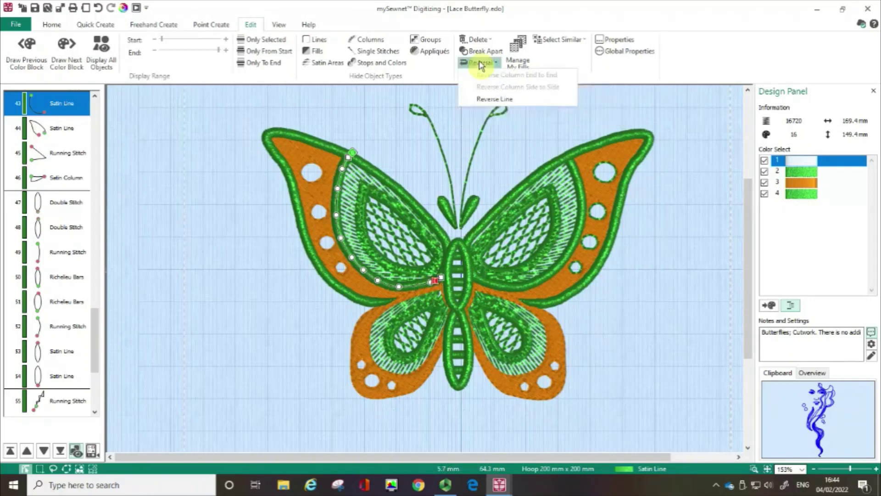
left_click(491, 102)
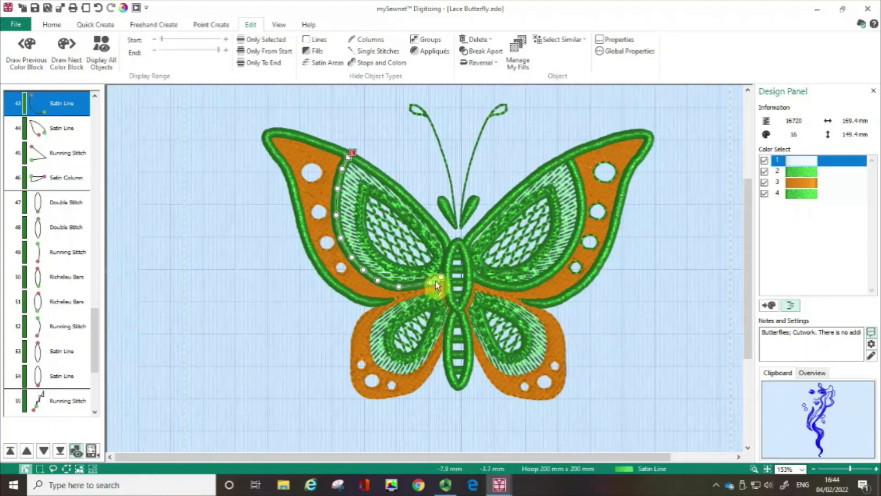
left_click(354, 154)
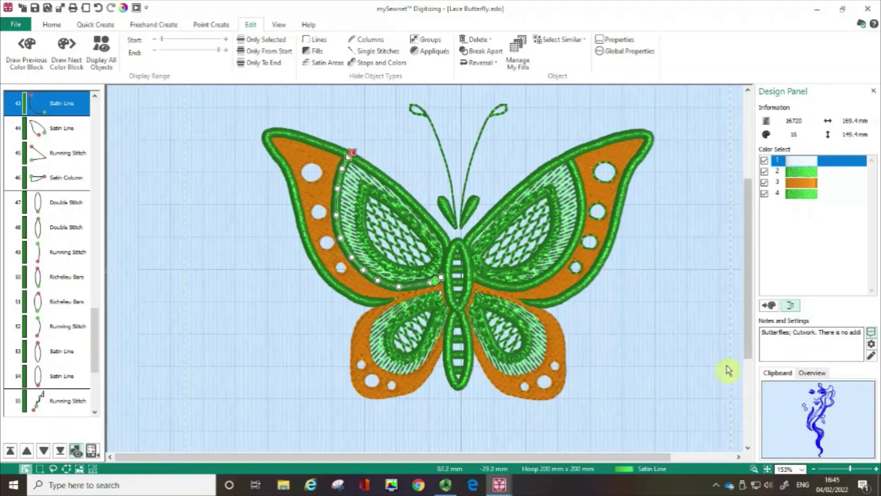
Undo the recent edits, restoring the satin line's original stitching direction.
left_click(831, 410)
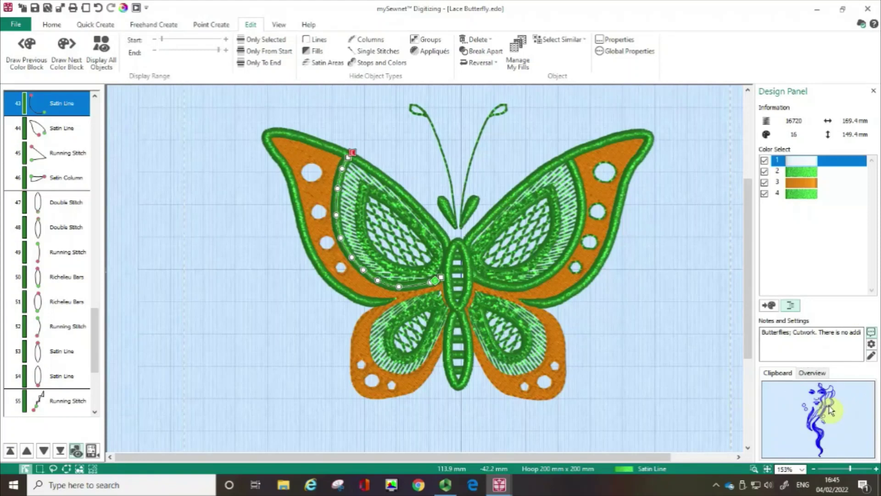
key("shift+Tab")
key("shift+Tab")
key("shift+Tab")
key("shift+Tab")
key("shift+Tab")
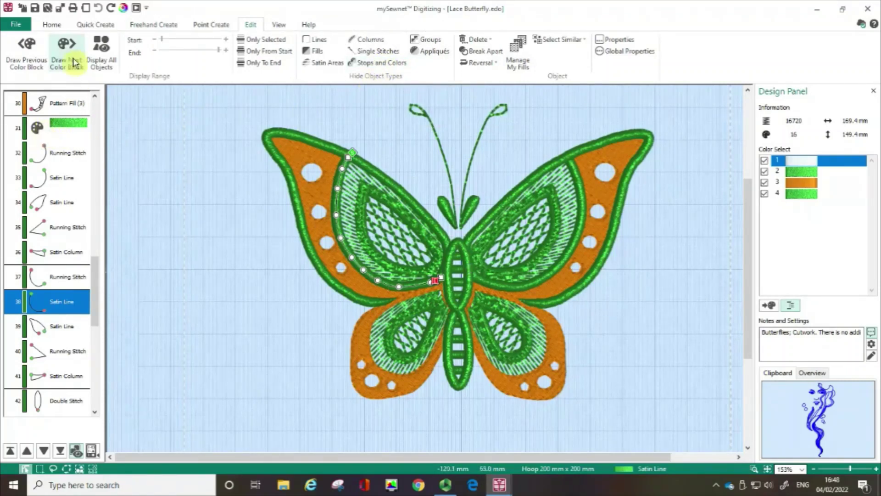
left_click(47, 28)
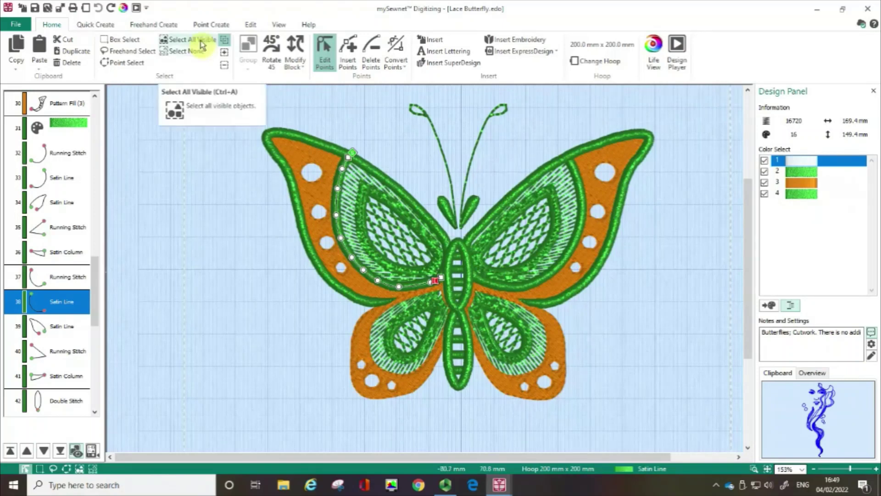
left_click(251, 27)
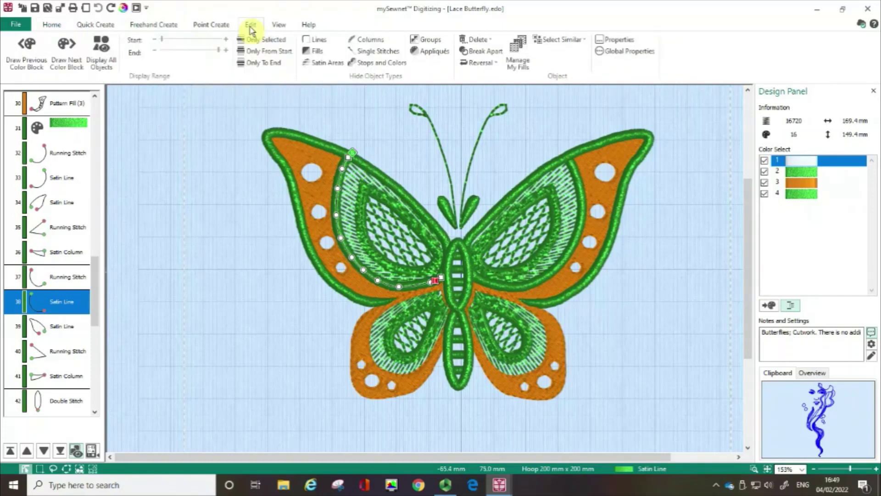